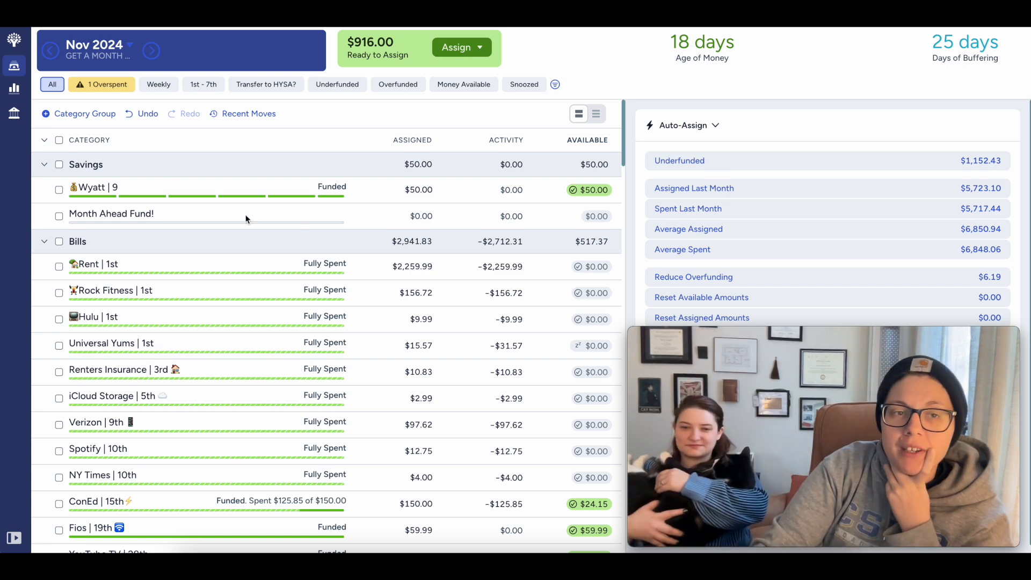
# Filter the November 2024 budget to overspent categories and review the transactions behind Household Consumables.
pyautogui.click(131, 87)
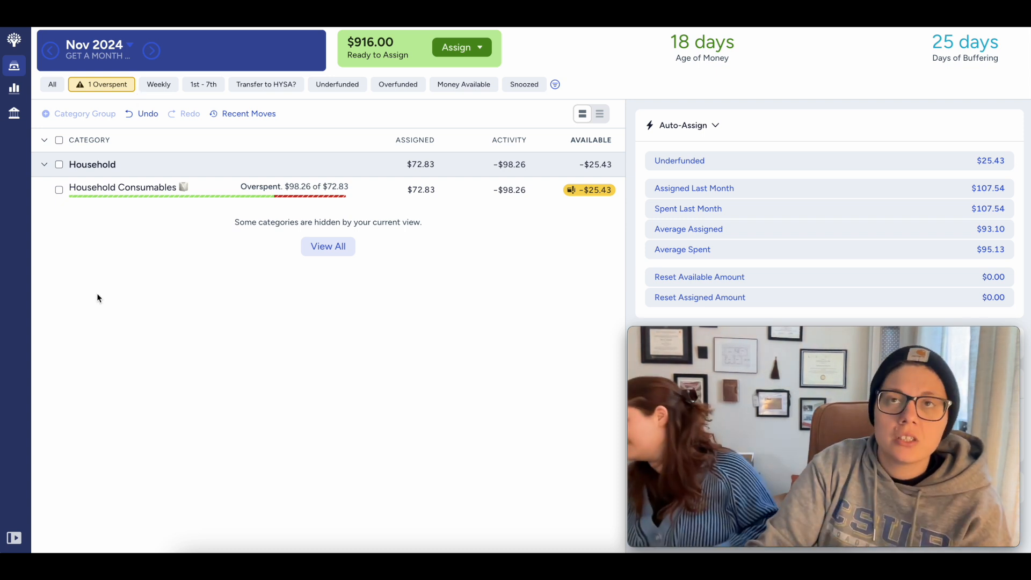
pyautogui.click(521, 191)
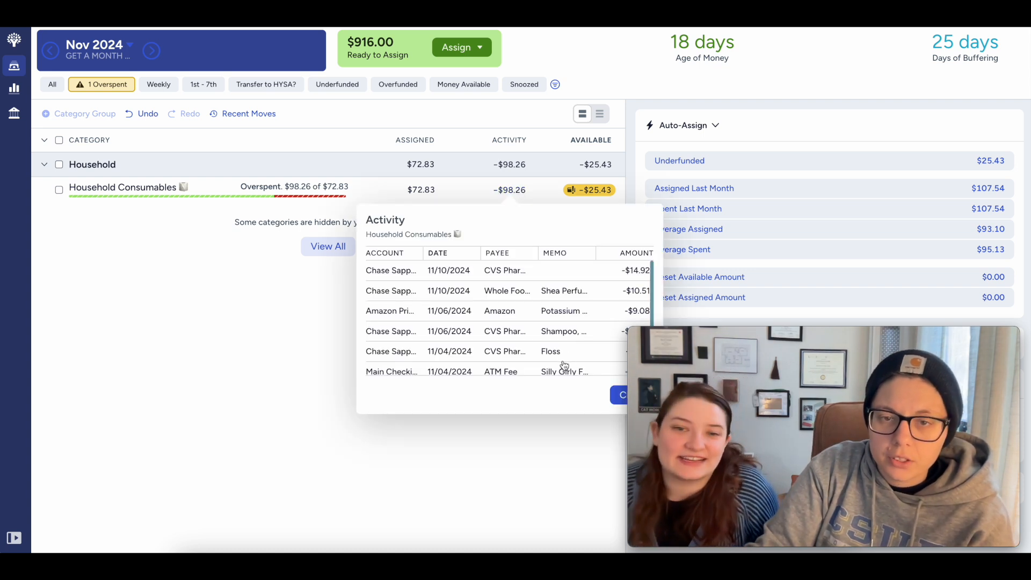
pyautogui.click(619, 395)
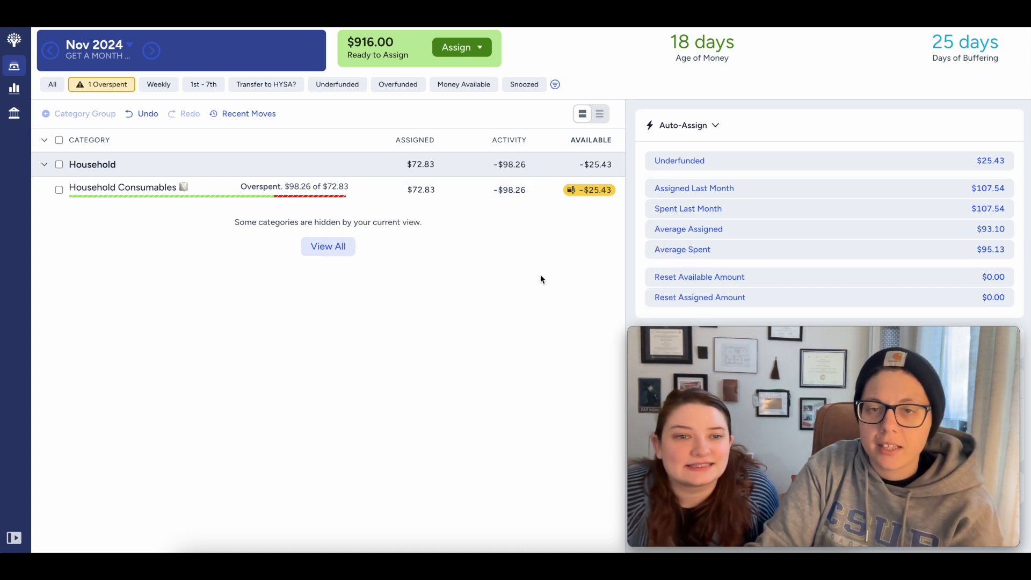
# Add $25.43 to the amount assigned to Household Consumables to cover its overspending.
pyautogui.click(434, 192)
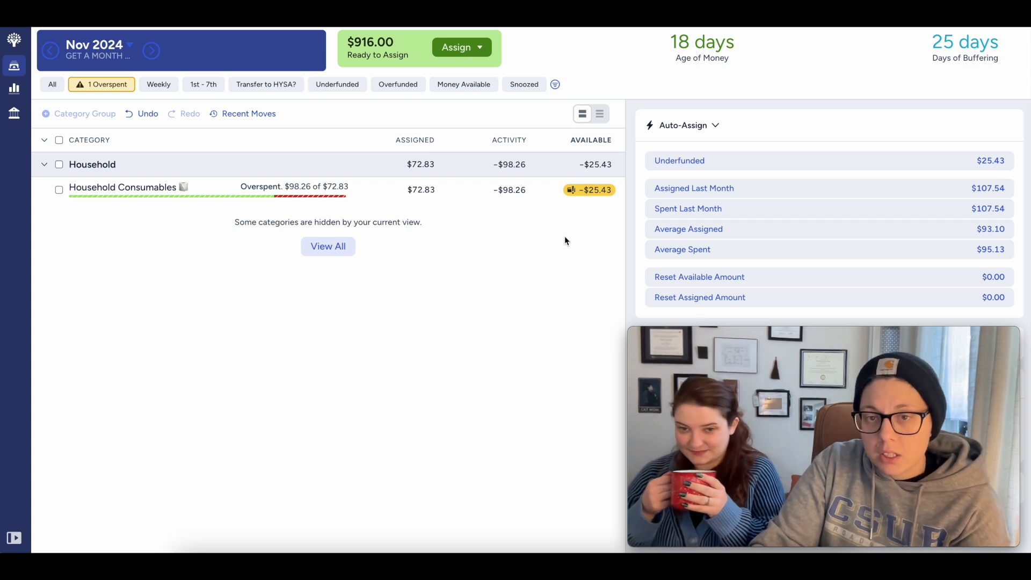
pyautogui.click(430, 191)
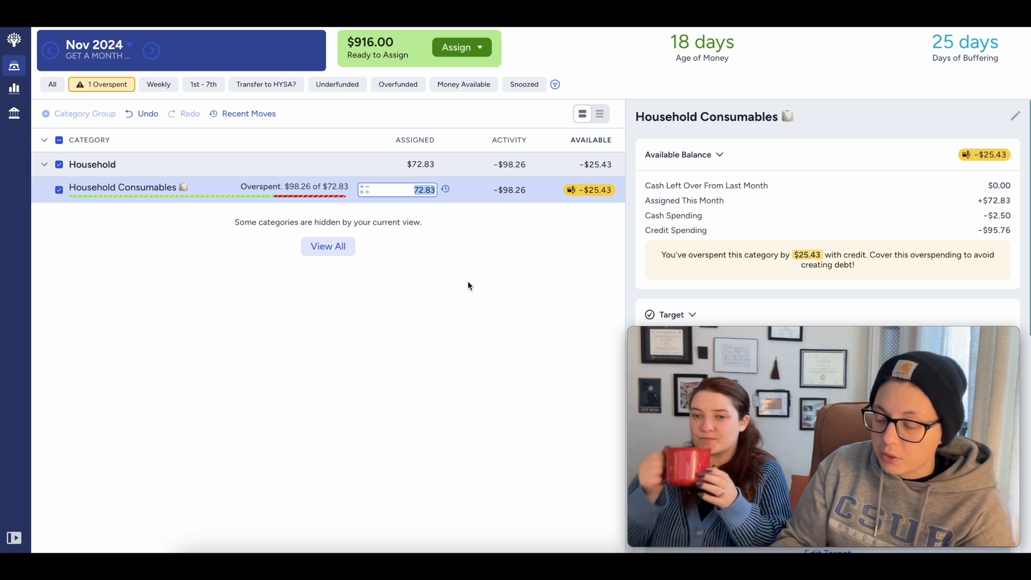
pyautogui.write('+25')
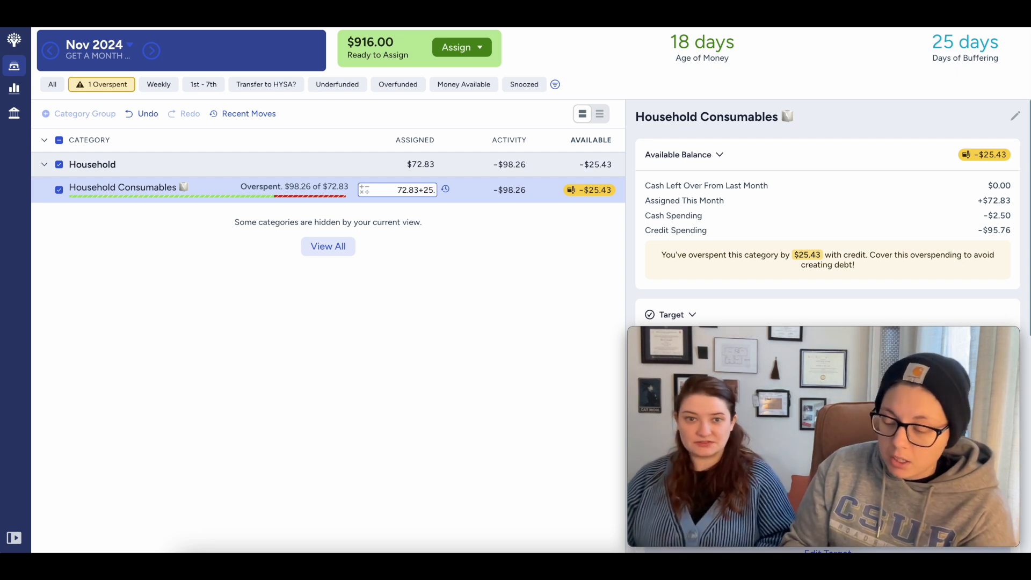
pyautogui.write('.43')
pyautogui.press('Return')
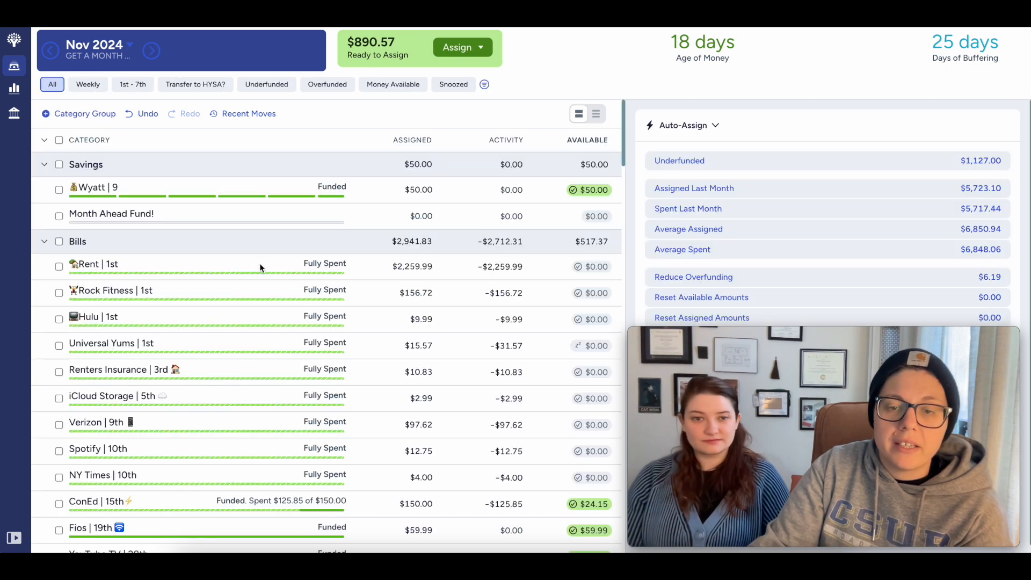
# Look over the Bills and Kitty Committee categories and check the November activity for the Verizon bill.
pyautogui.scroll(-10, 276, 274)
pyautogui.scroll(-3, 276, 274)
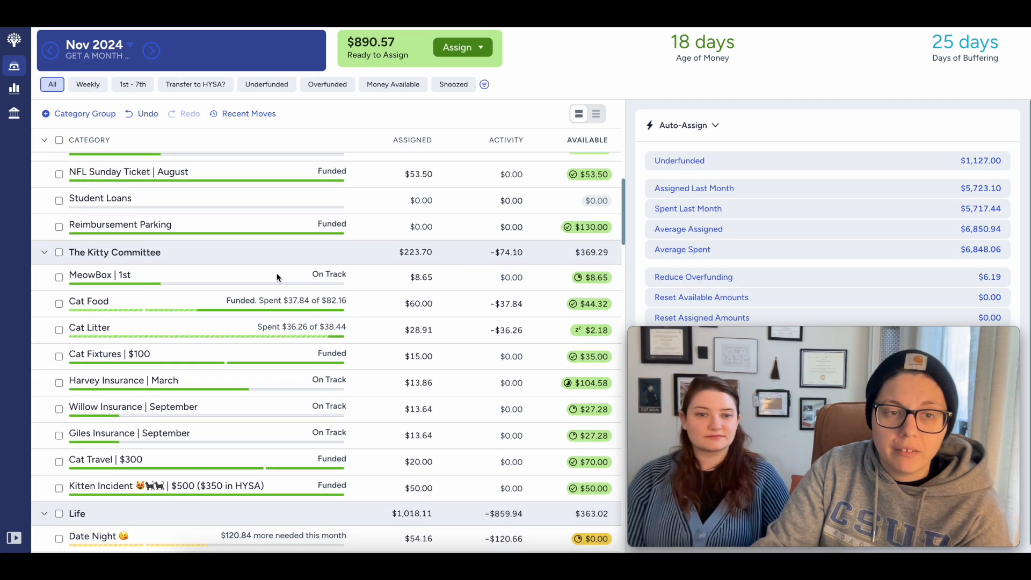
pyautogui.scroll(6, 276, 274)
pyautogui.scroll(3, 276, 277)
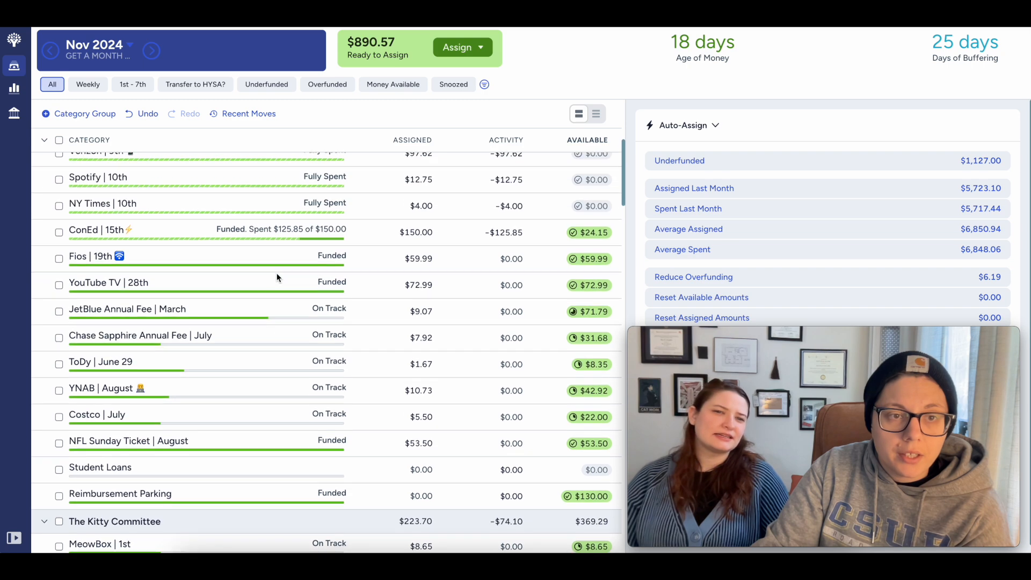
pyautogui.scroll(-2, 276, 277)
pyautogui.scroll(3, 276, 273)
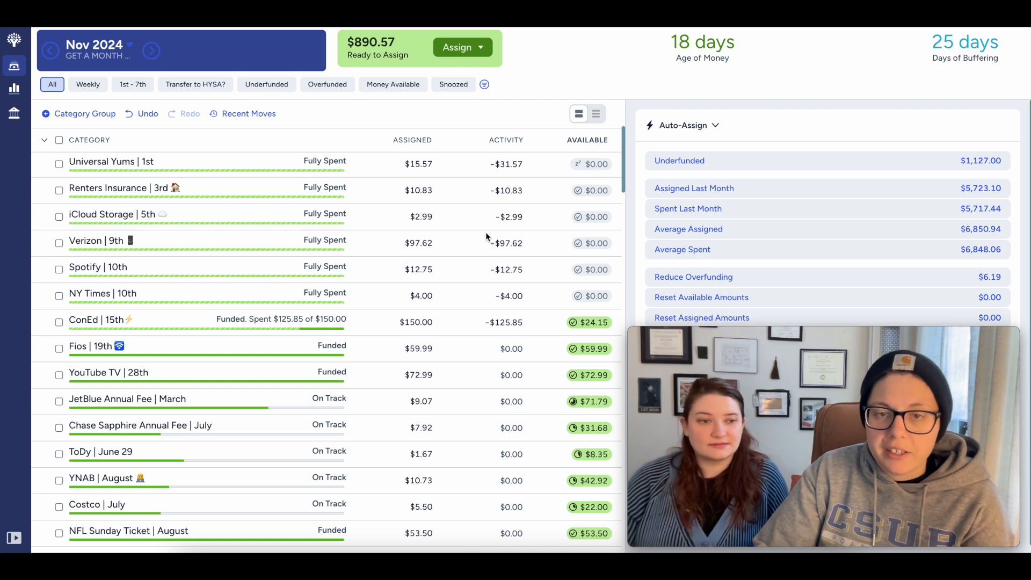
pyautogui.click(504, 242)
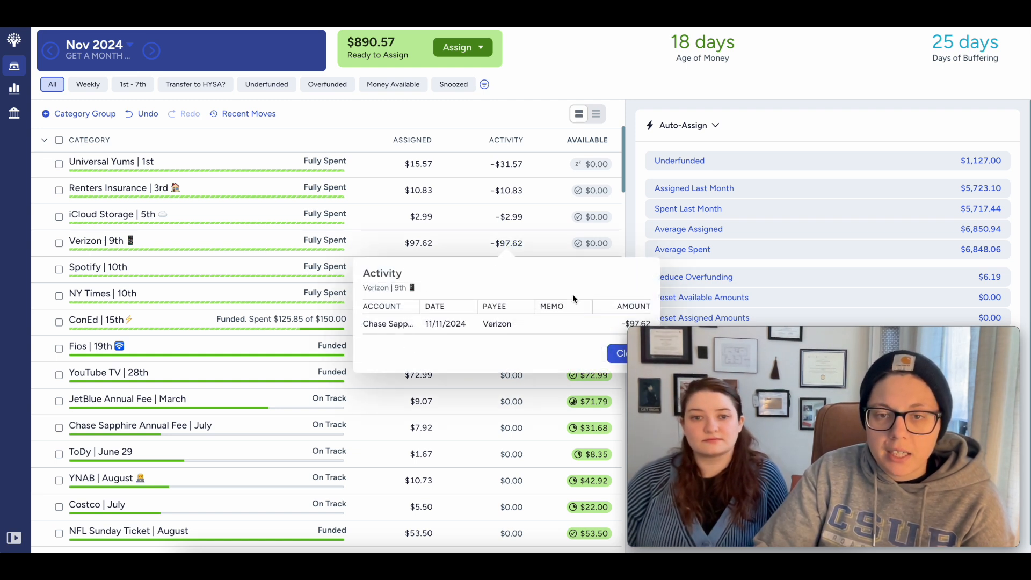
pyautogui.click(617, 353)
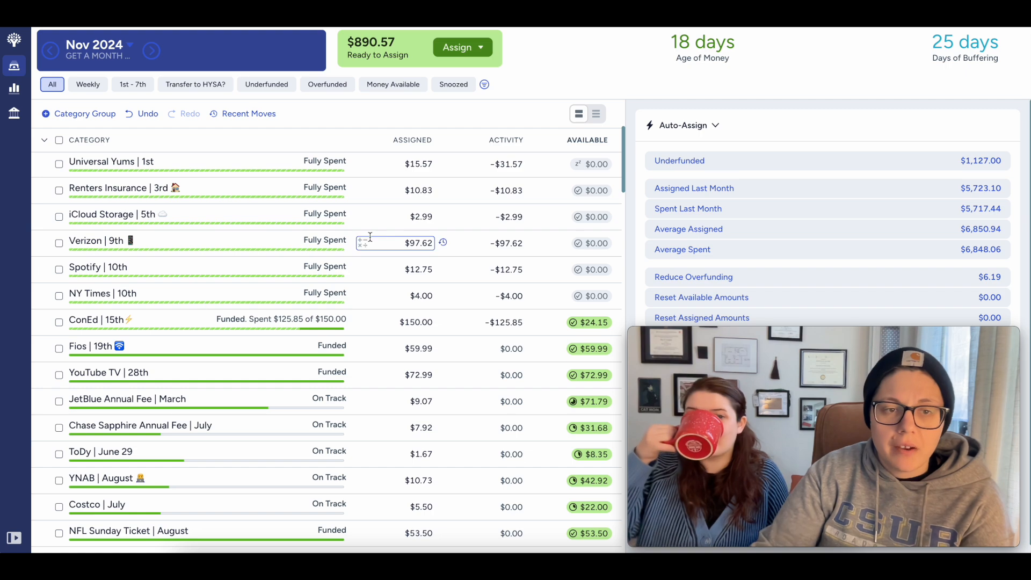
# Look through the Life and Household categories and check the November transactions in the Technology category.
pyautogui.scroll(-8, 452, 258)
pyautogui.scroll(-8, 454, 261)
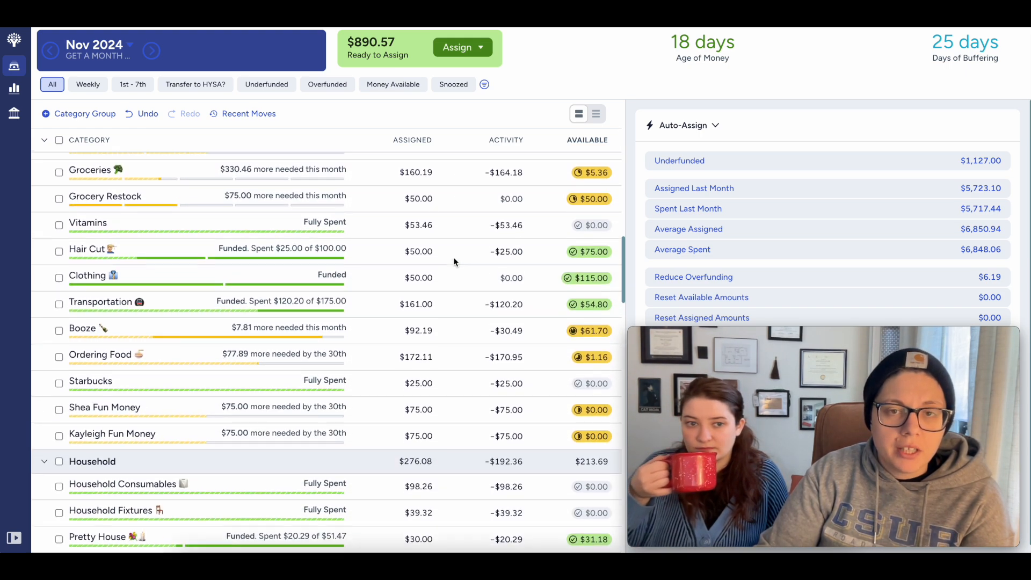
pyautogui.scroll(1, 453, 262)
pyautogui.scroll(-7, 454, 262)
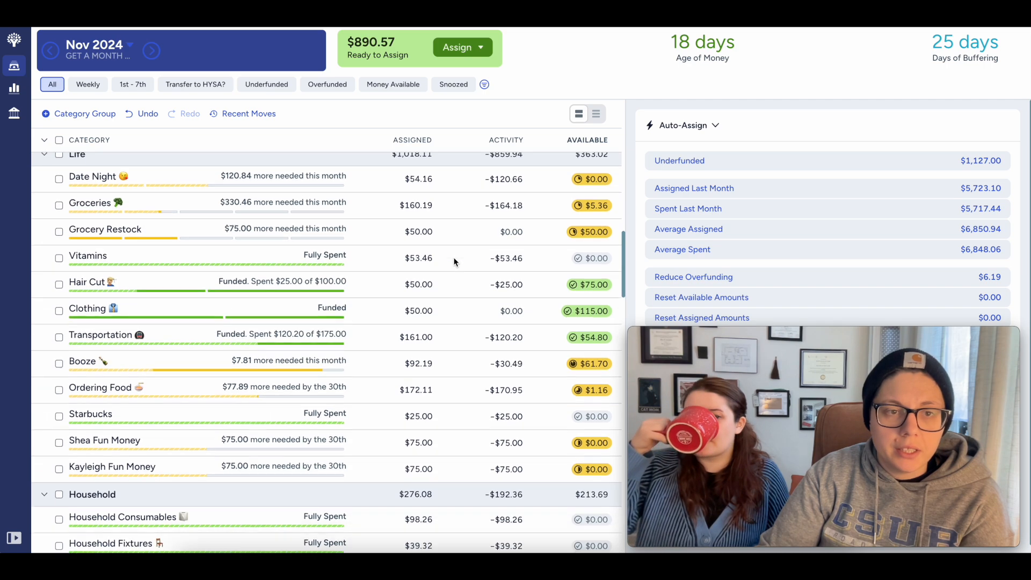
pyautogui.scroll(-7, 453, 262)
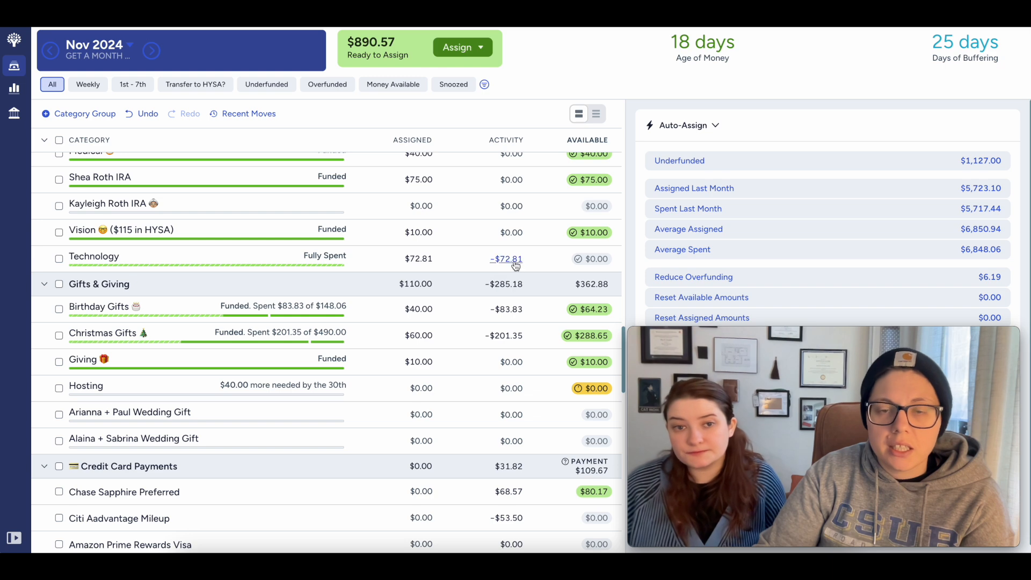
pyautogui.click(510, 259)
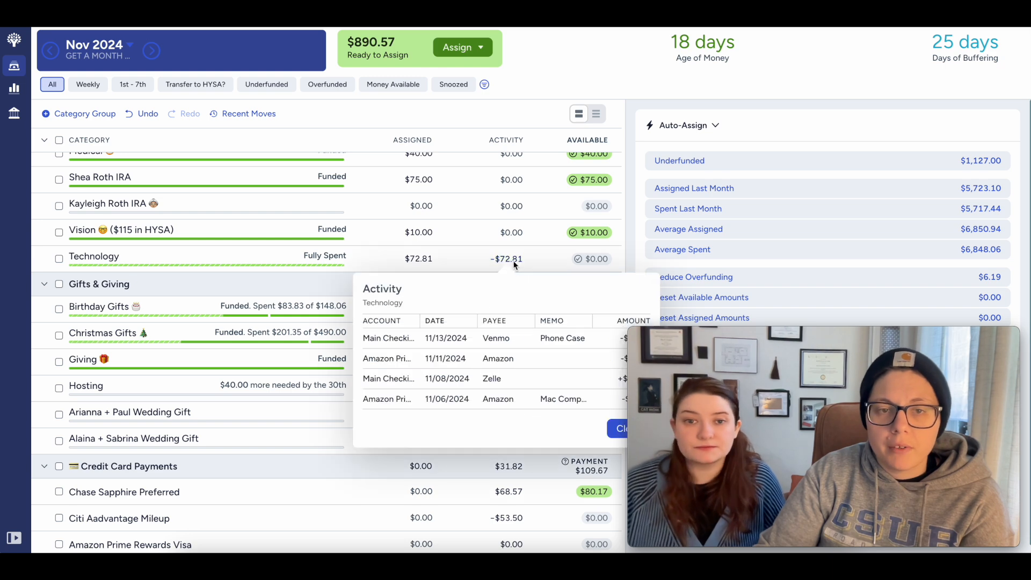
pyautogui.click(618, 429)
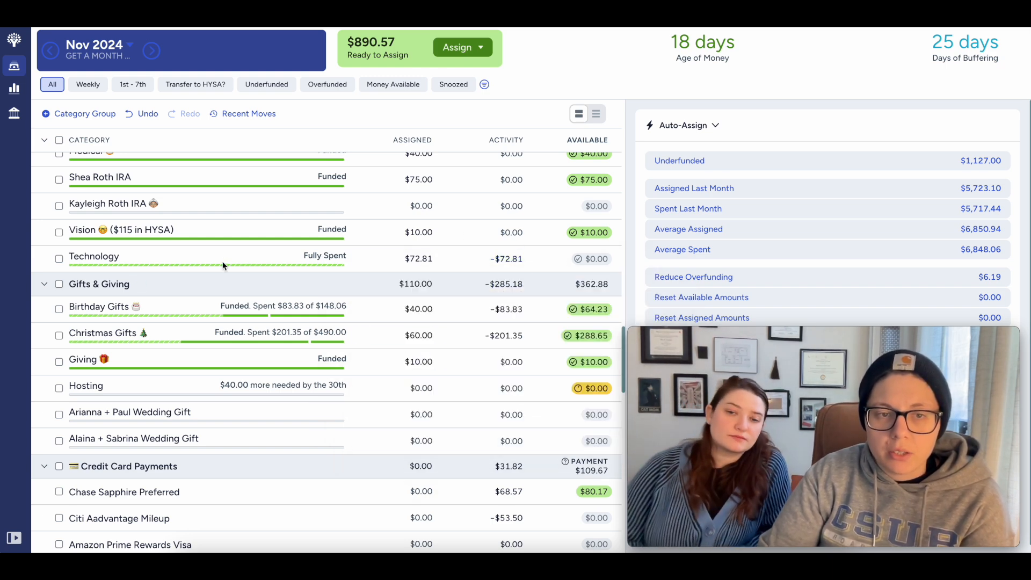
# Review the remaining November categories through the Wish List, and compare with the December 2024 budget.
pyautogui.scroll(-1, 473, 275)
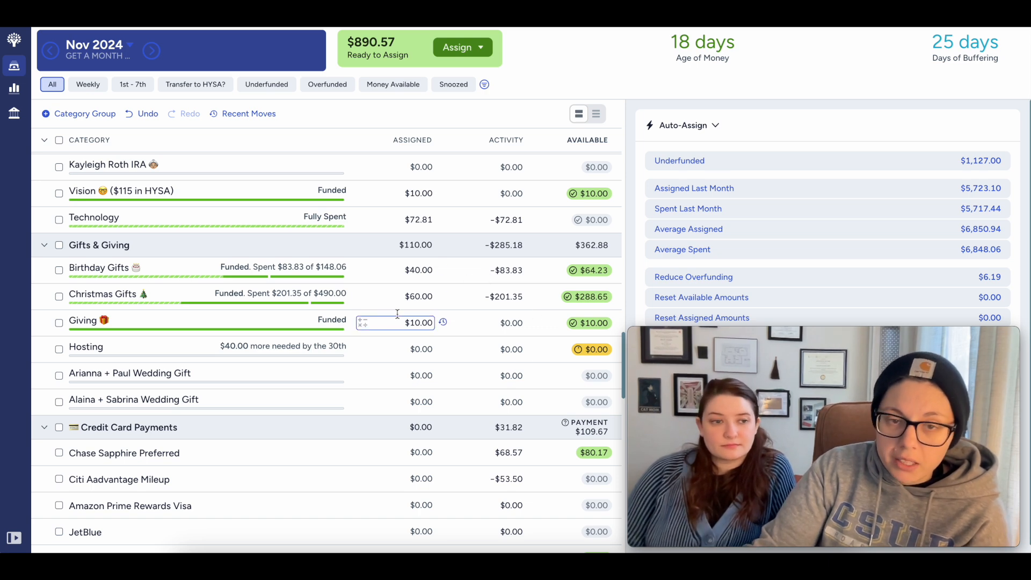
pyautogui.scroll(-7, 419, 349)
pyautogui.scroll(-6, 414, 356)
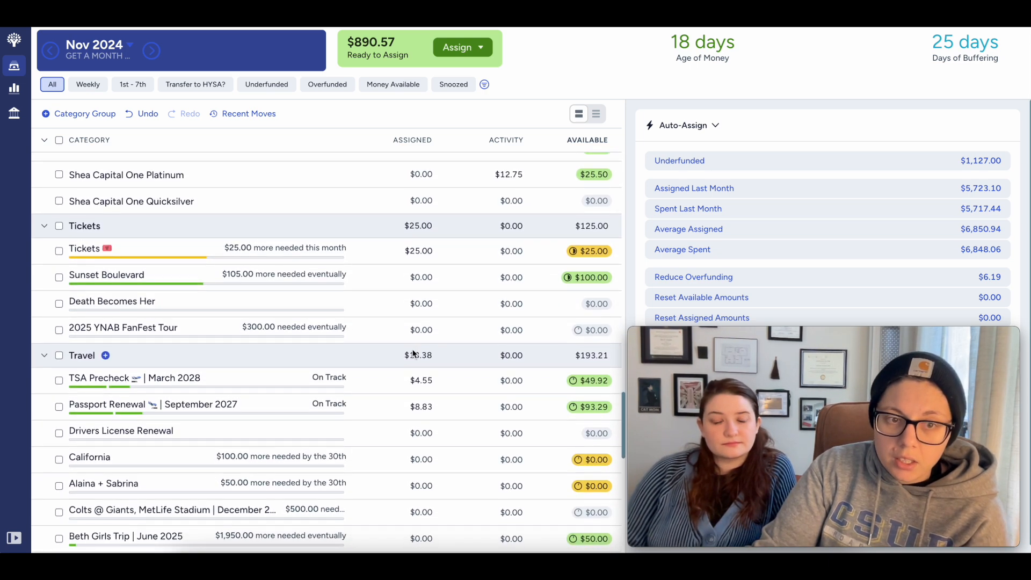
pyautogui.scroll(-5, 413, 353)
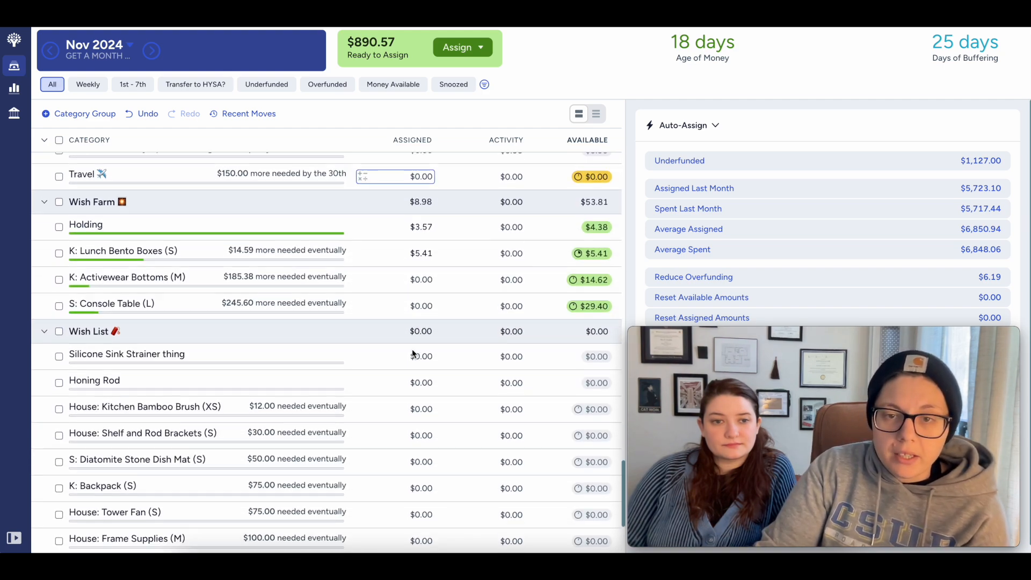
pyautogui.scroll(-3, 410, 350)
pyautogui.scroll(20, 410, 351)
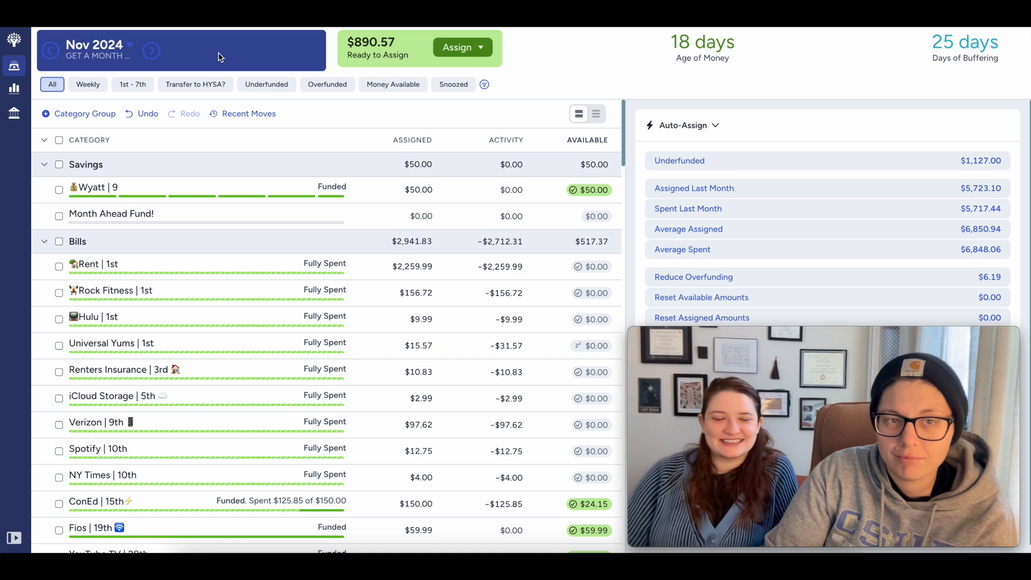
pyautogui.click(152, 52)
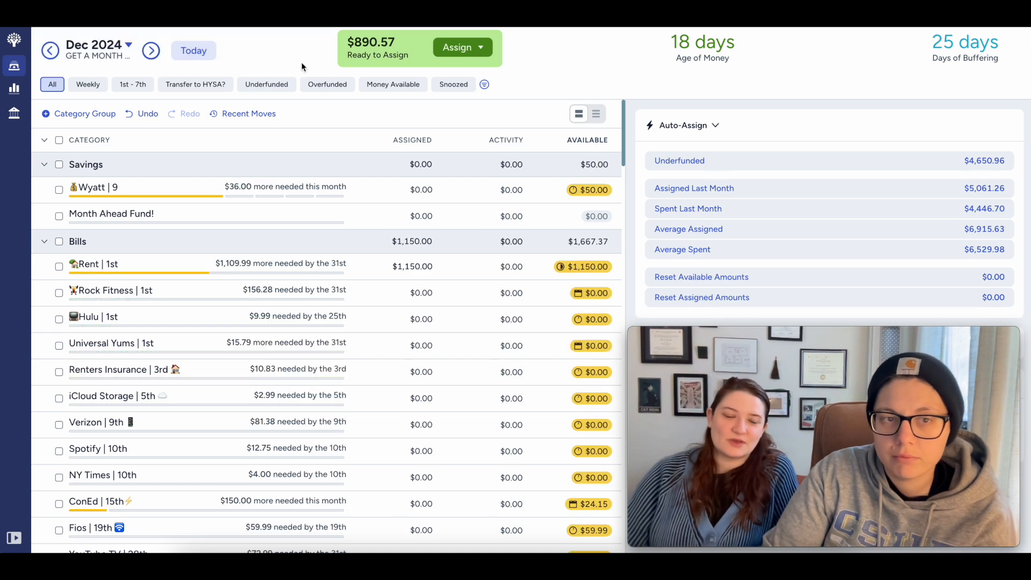
pyautogui.click(49, 54)
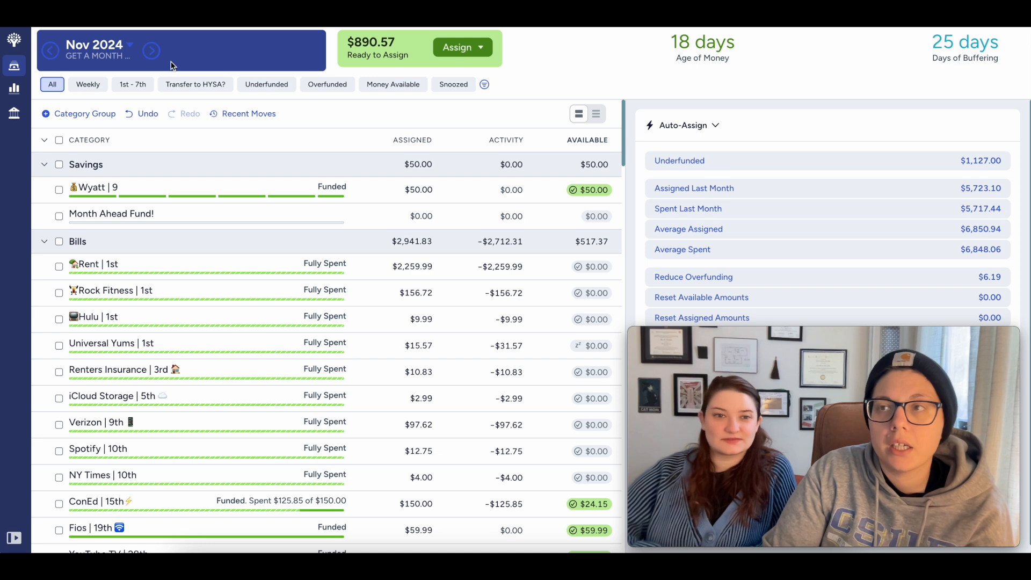
# Set the amount assigned to Rent in the December 2024 budget to $1,500.
pyautogui.click(151, 50)
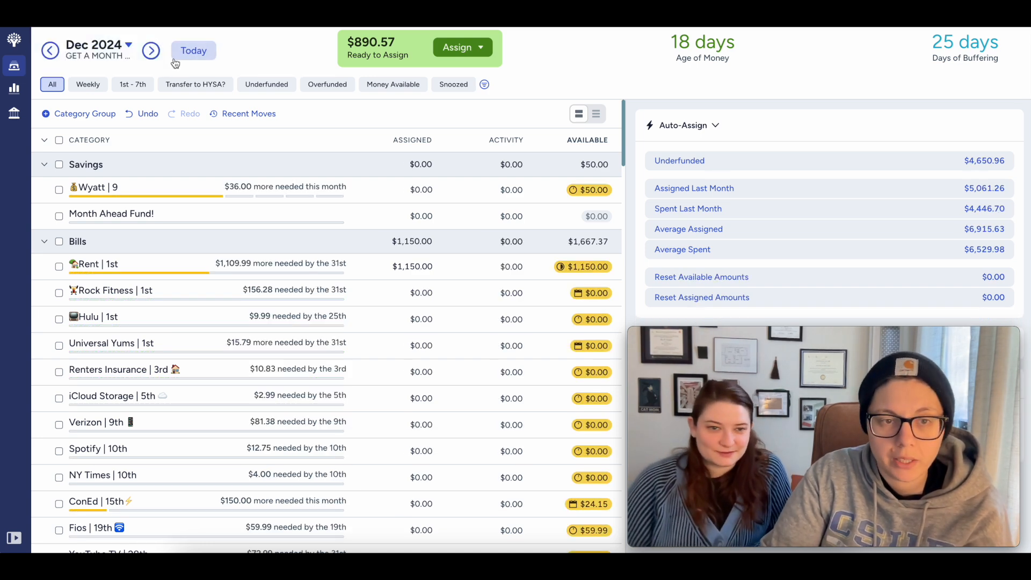
pyautogui.click(396, 259)
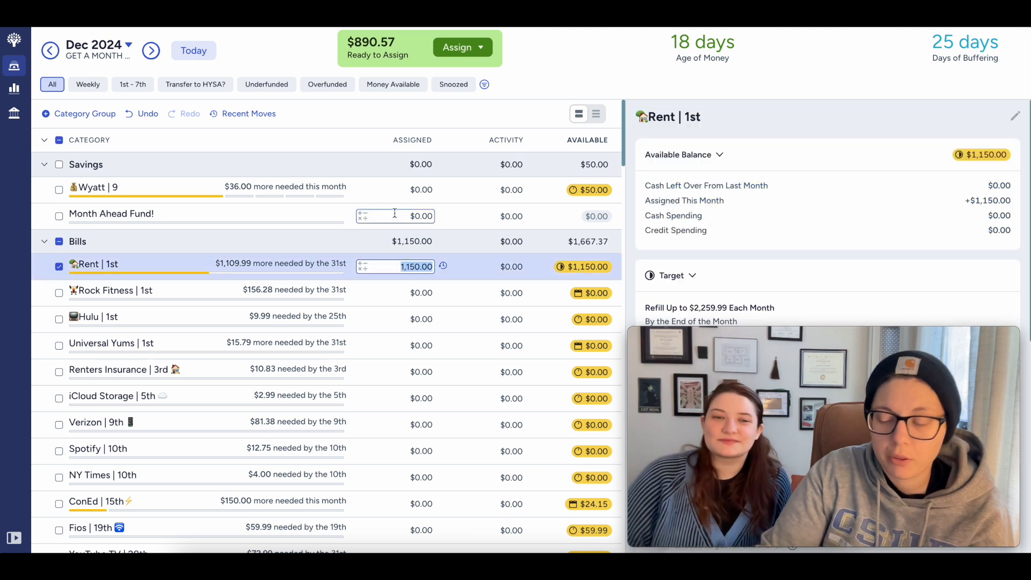
pyautogui.write('1500')
pyautogui.press('Return')
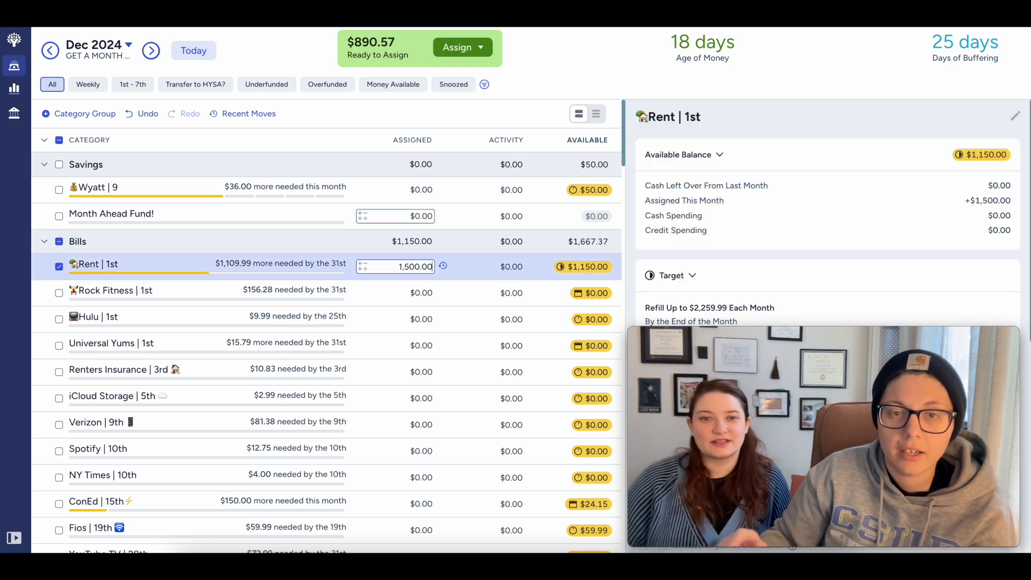
pyautogui.click(230, 263)
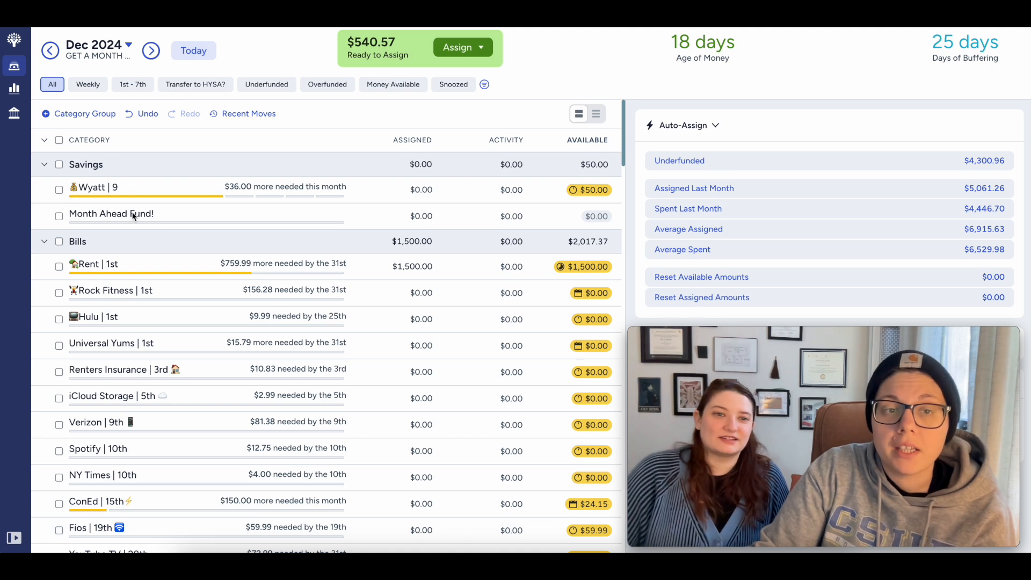
# Return to the current month, November 2024, and set the first Savings category's assigned amount to $55.
pyautogui.click(199, 51)
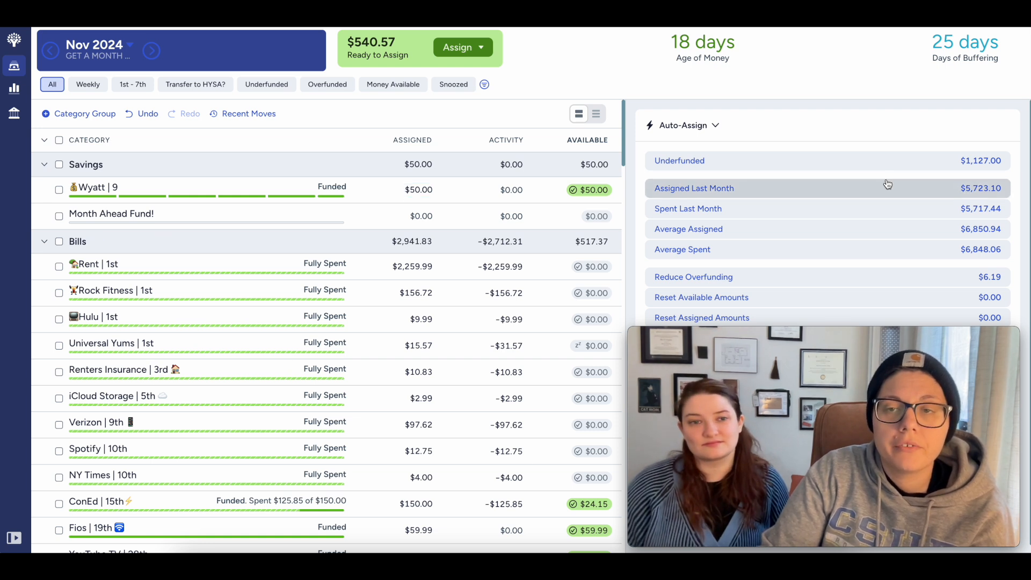
pyautogui.click(394, 191)
pyautogui.click(407, 193)
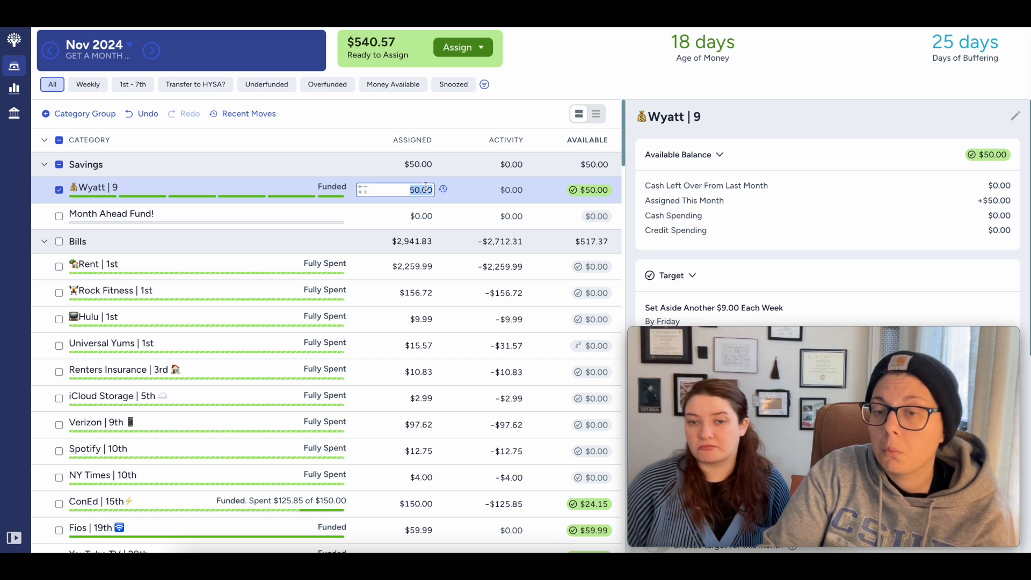
pyautogui.write('55')
pyautogui.press('Return')
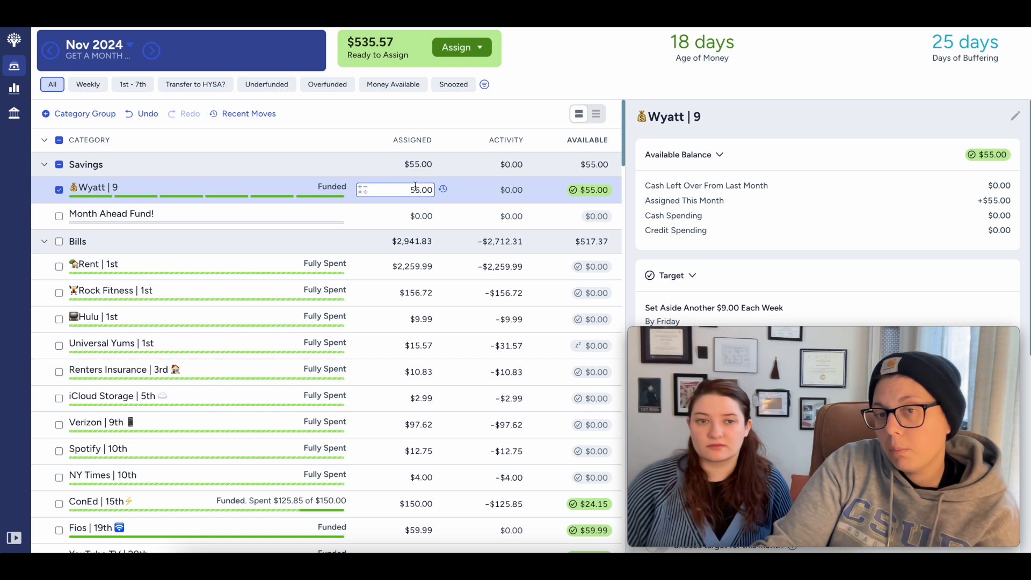
pyautogui.click(59, 191)
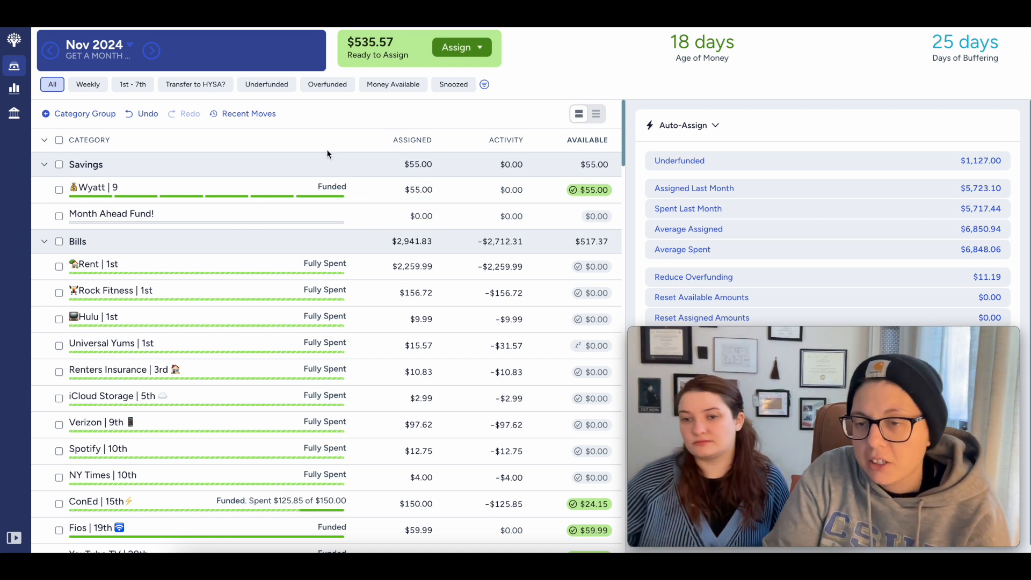
# Show only the Weekly categories and add $130.46 to the amount assigned to Groceries.
pyautogui.click(88, 86)
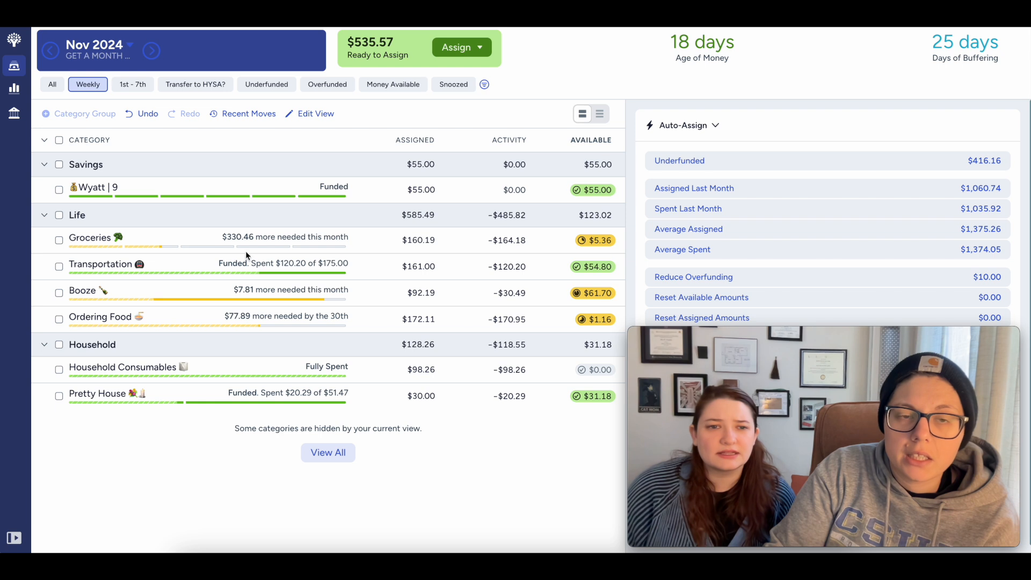
pyautogui.click(400, 241)
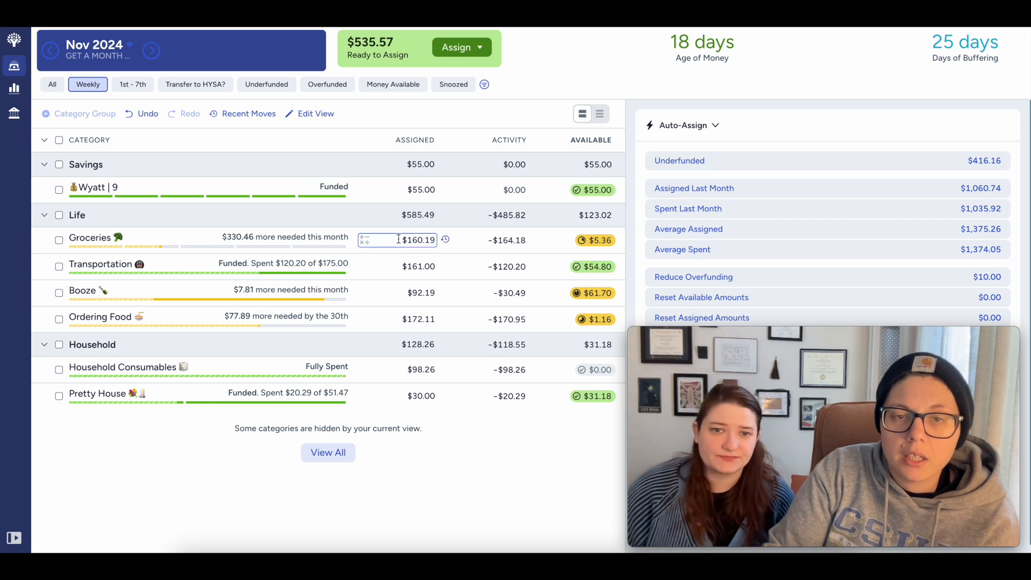
pyautogui.press('End')
pyautogui.write('+130.46')
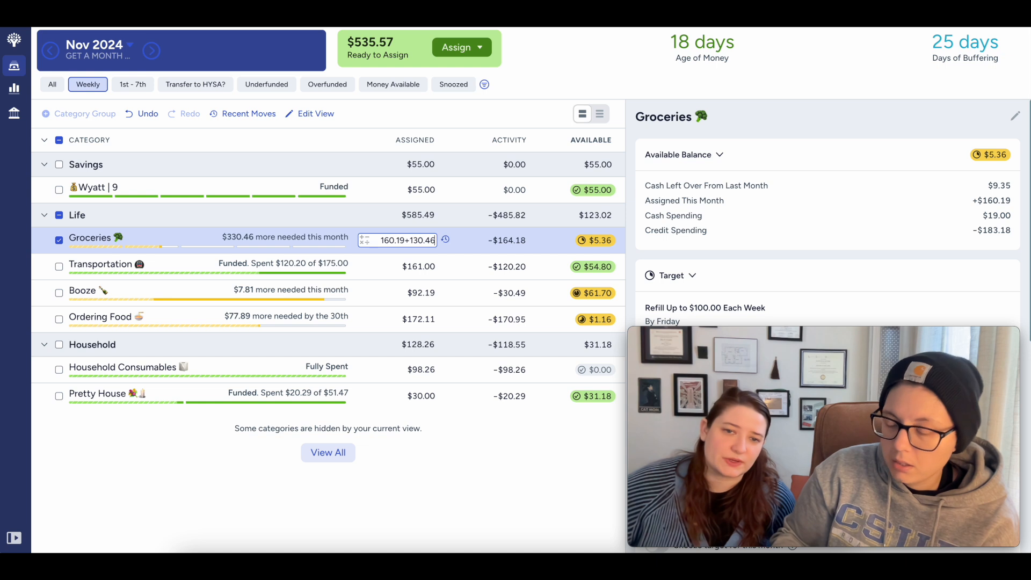
pyautogui.press('Return')
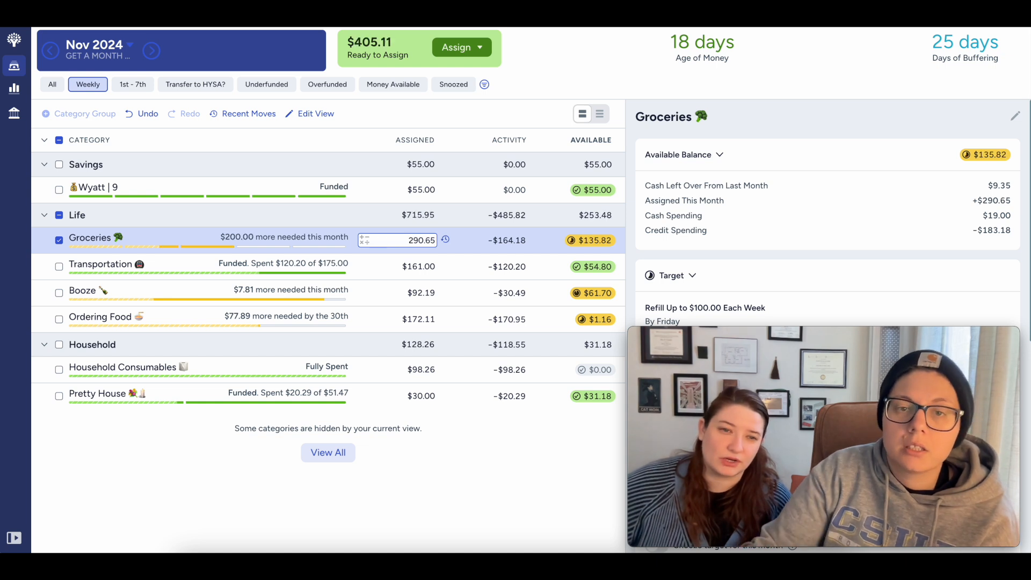
# Review the November transactions behind the Transportation category's activity.
pyautogui.click(60, 241)
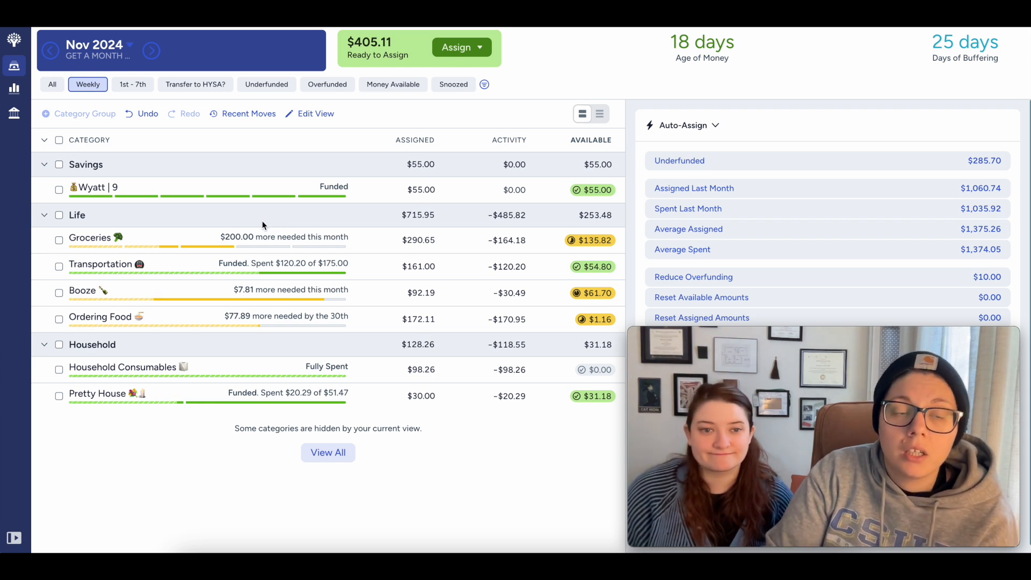
pyautogui.click(402, 236)
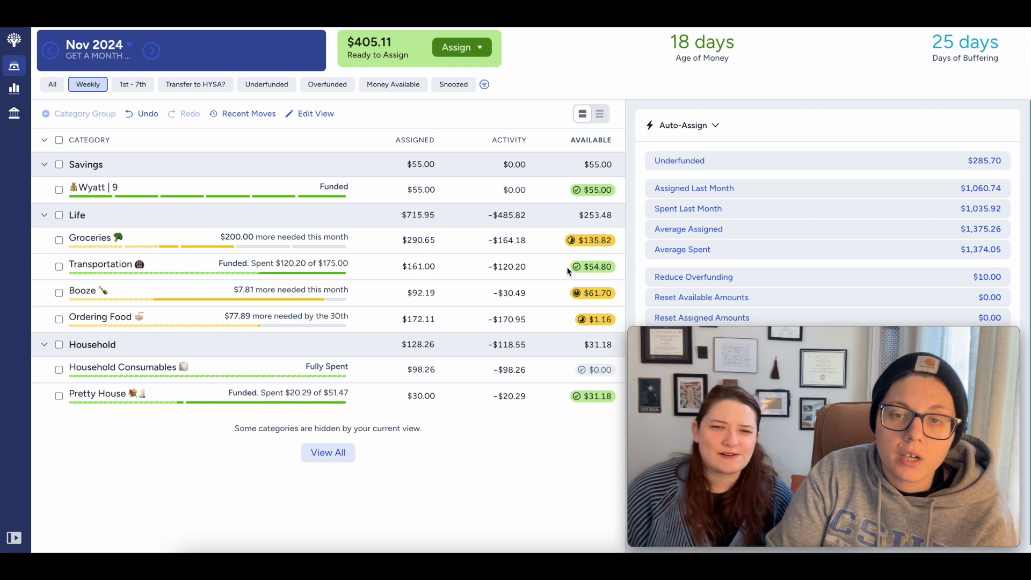
pyautogui.click(507, 270)
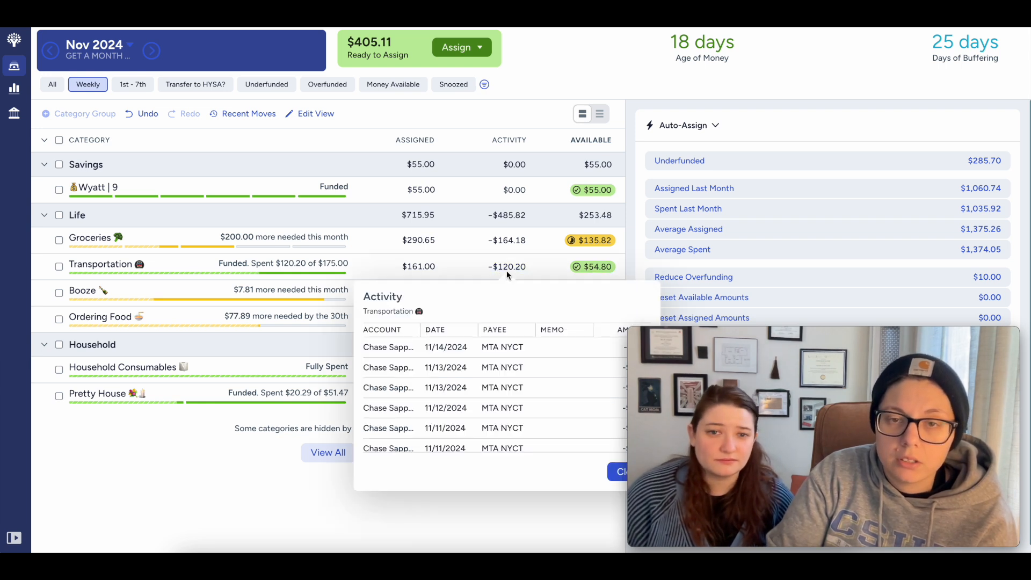
pyautogui.click(615, 476)
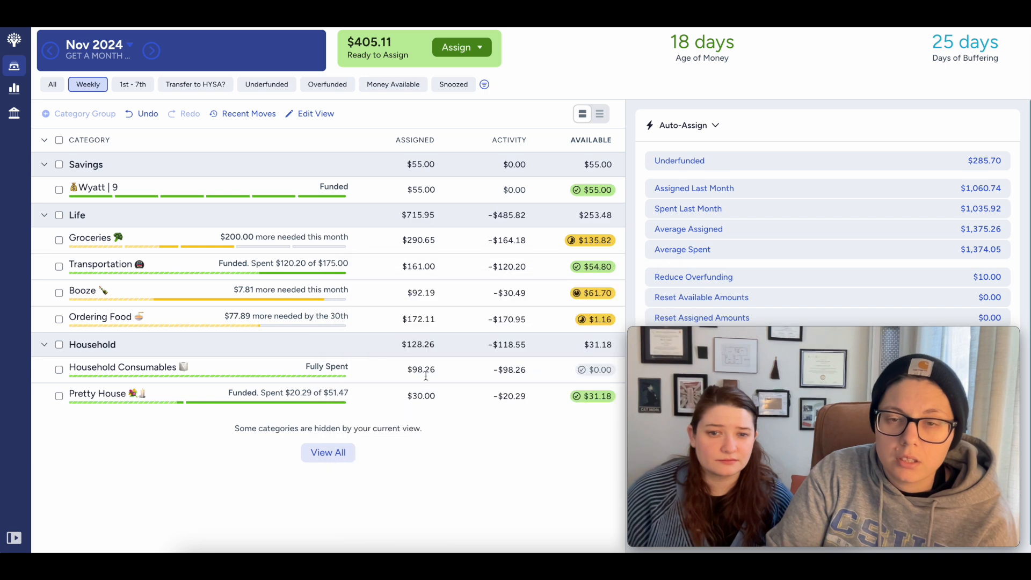
# Check the scheduled and pending transactions across all accounts, and return to the November 2024 budget.
pyautogui.click(14, 120)
pyautogui.scroll(-5, 343, 319)
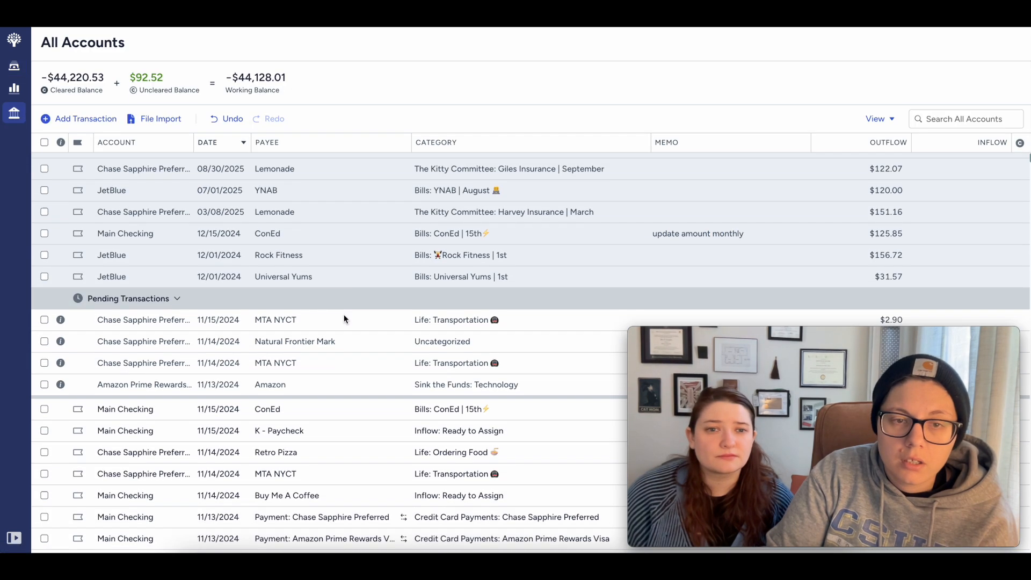
pyautogui.scroll(3, 344, 319)
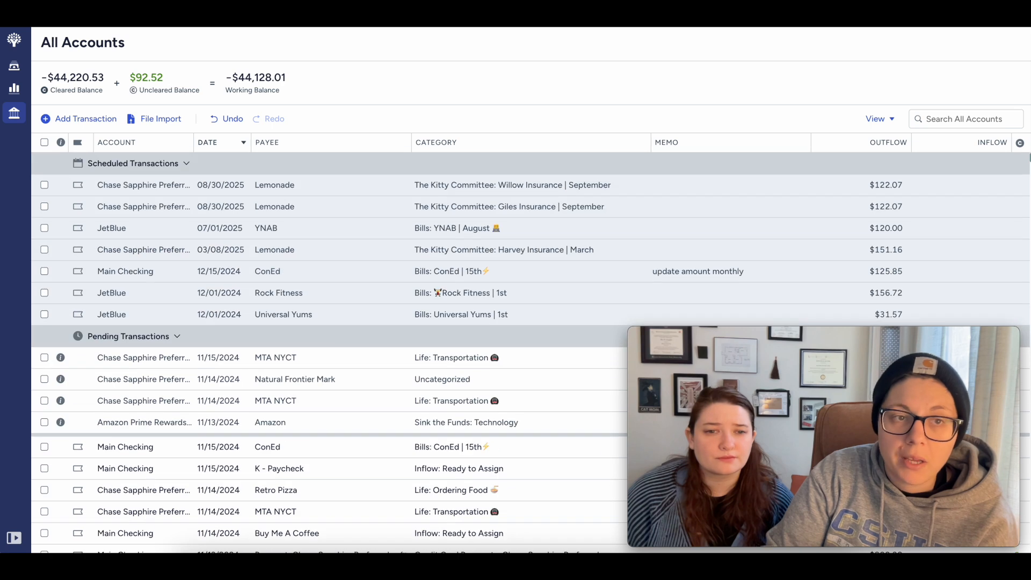
pyautogui.click(14, 40)
pyautogui.click(14, 40)
pyautogui.click(14, 66)
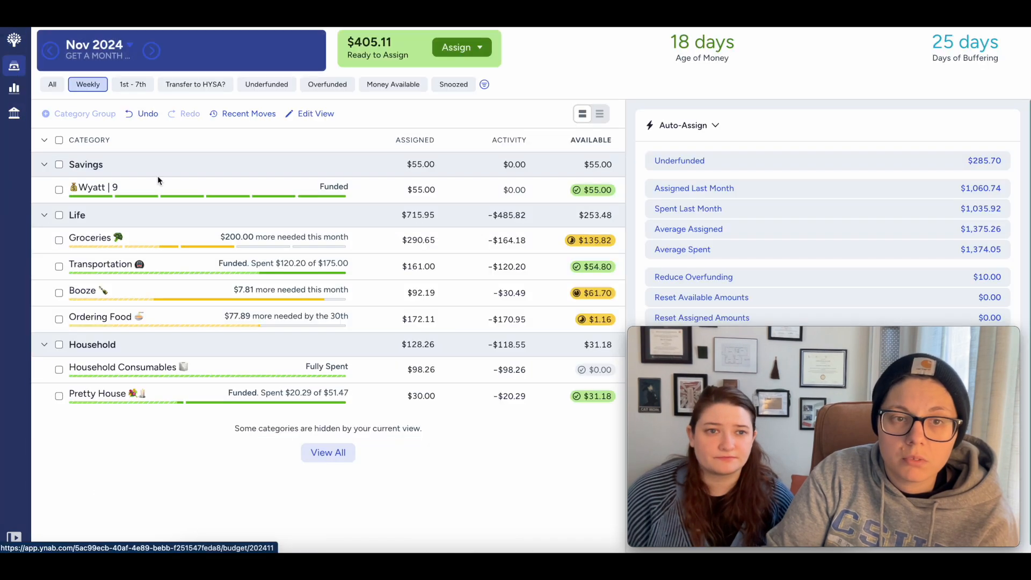
pyautogui.click(398, 267)
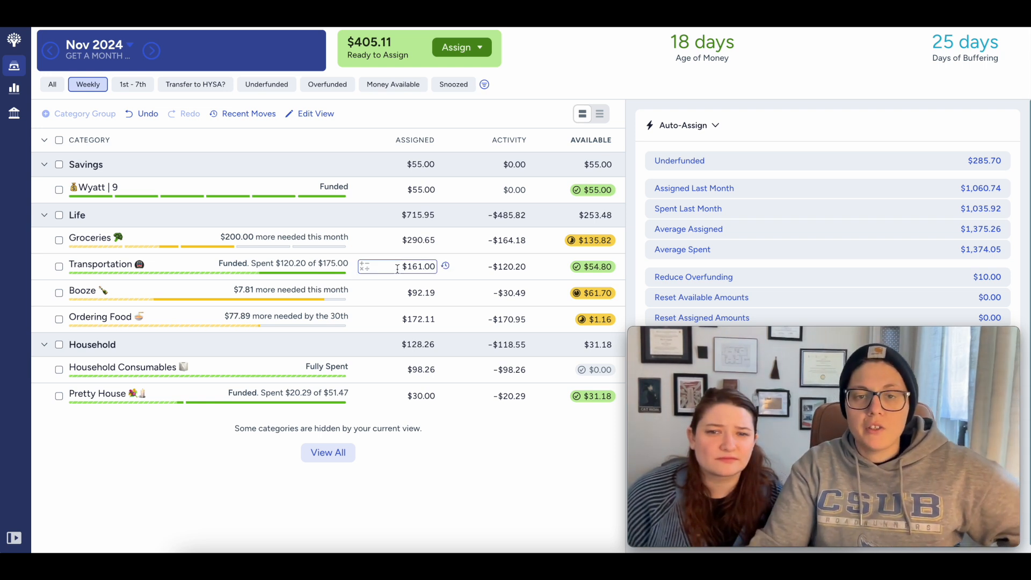
pyautogui.press('Escape')
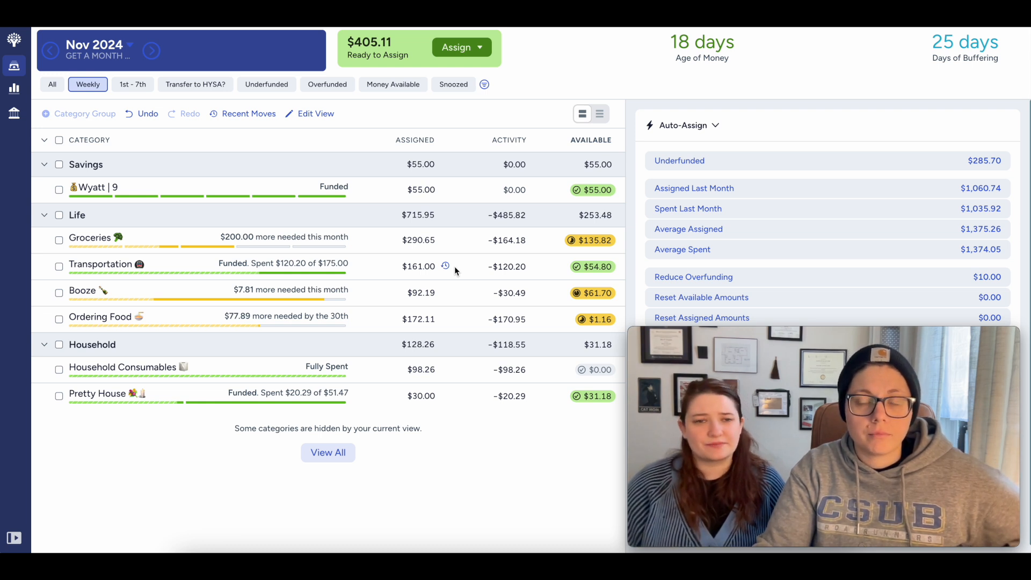
# Auto-assign the underfunded amount of $7.81 to the Booze category.
pyautogui.click(470, 300)
pyautogui.scroll(-7, 712, 217)
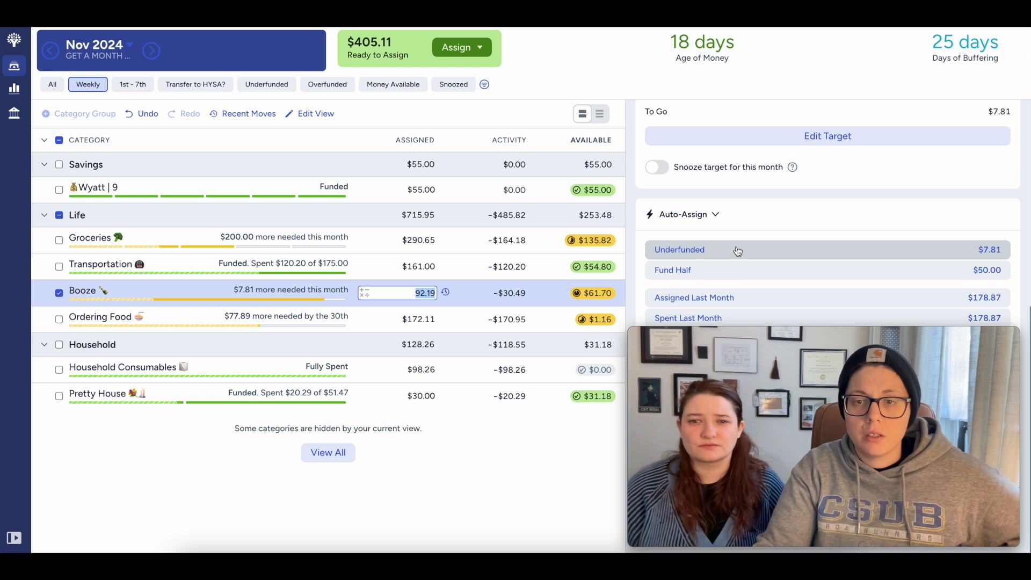
pyautogui.click(736, 247)
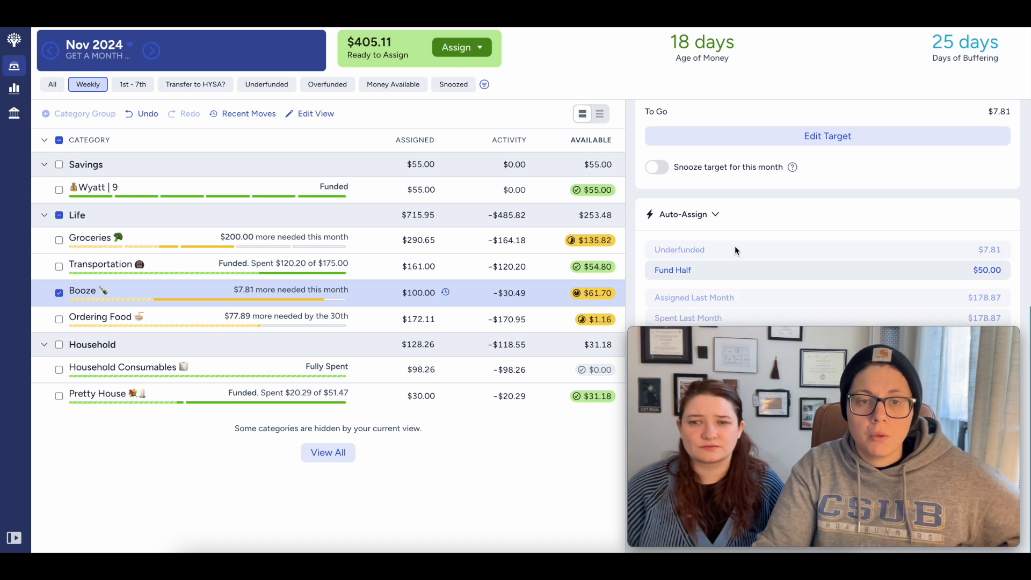
pyautogui.click(58, 293)
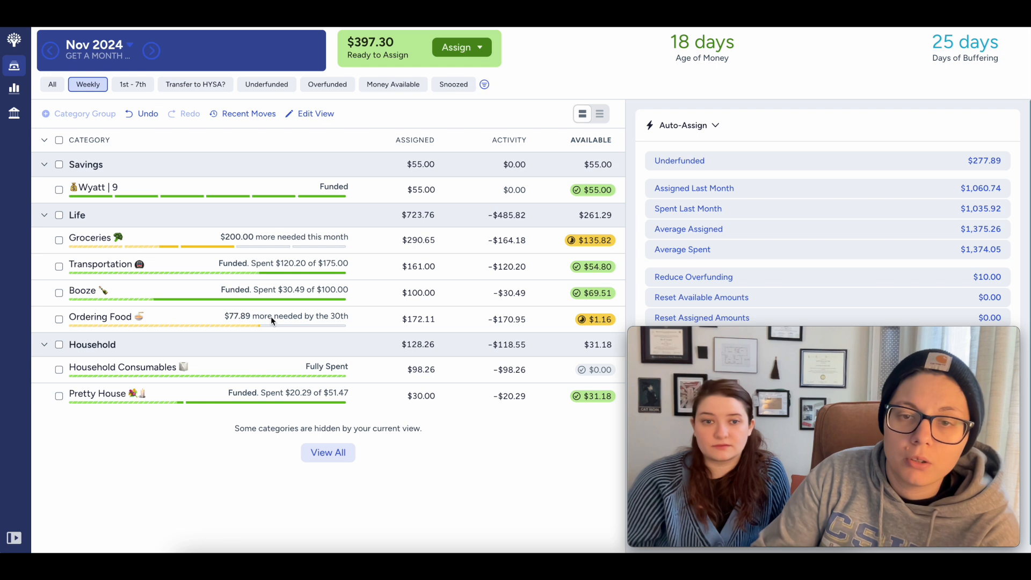
# Increase the amount assigned to Ordering Food by $30 and by another $20.
pyautogui.click(395, 322)
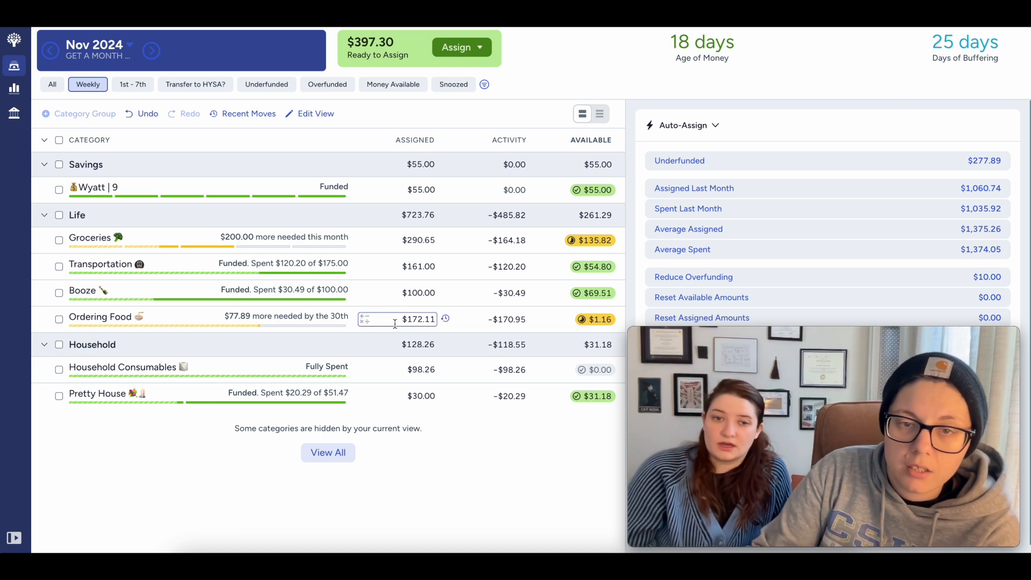
pyautogui.click(393, 322)
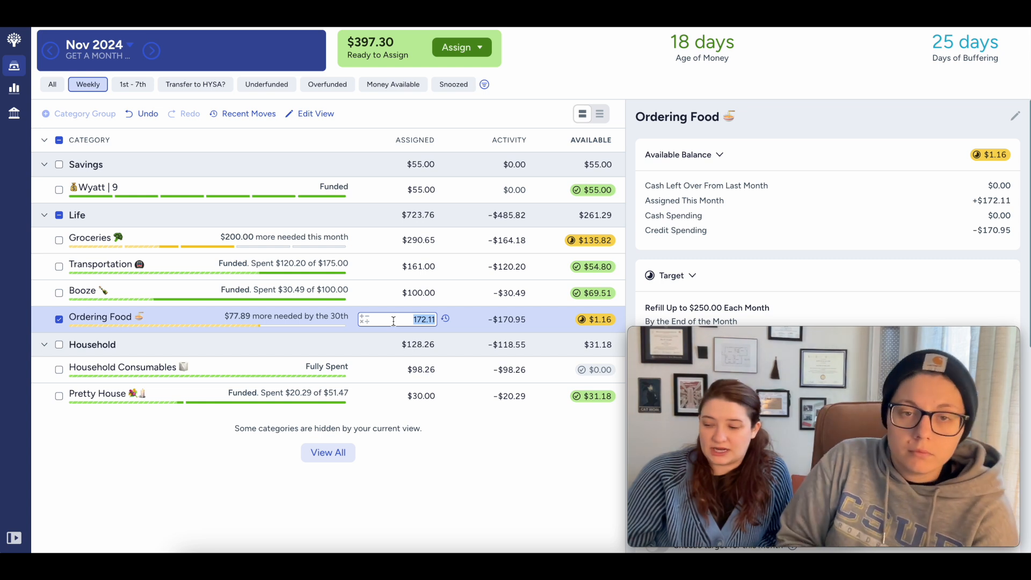
pyautogui.write('+30')
pyautogui.press('Return')
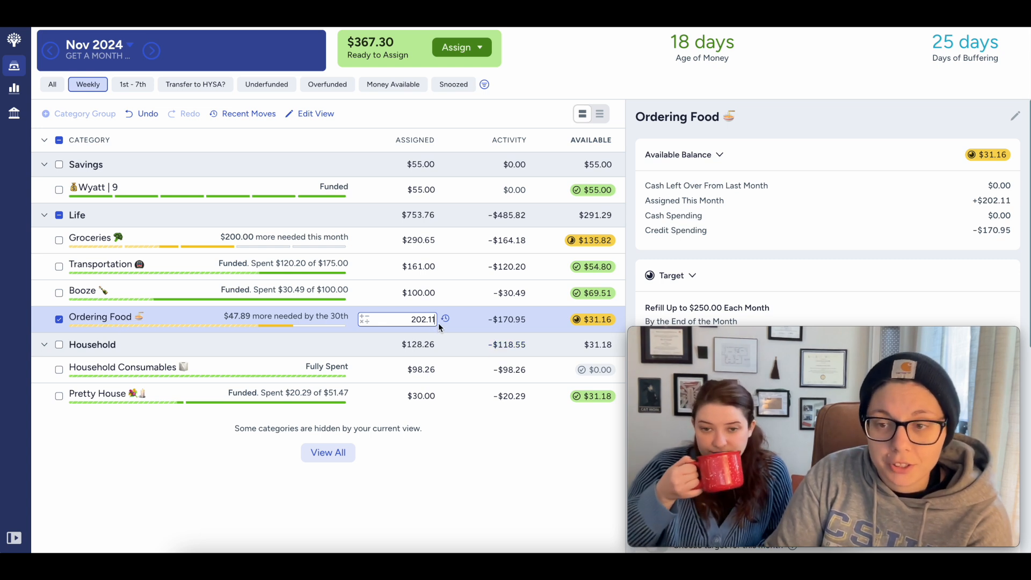
pyautogui.write('+20')
pyautogui.press('Return')
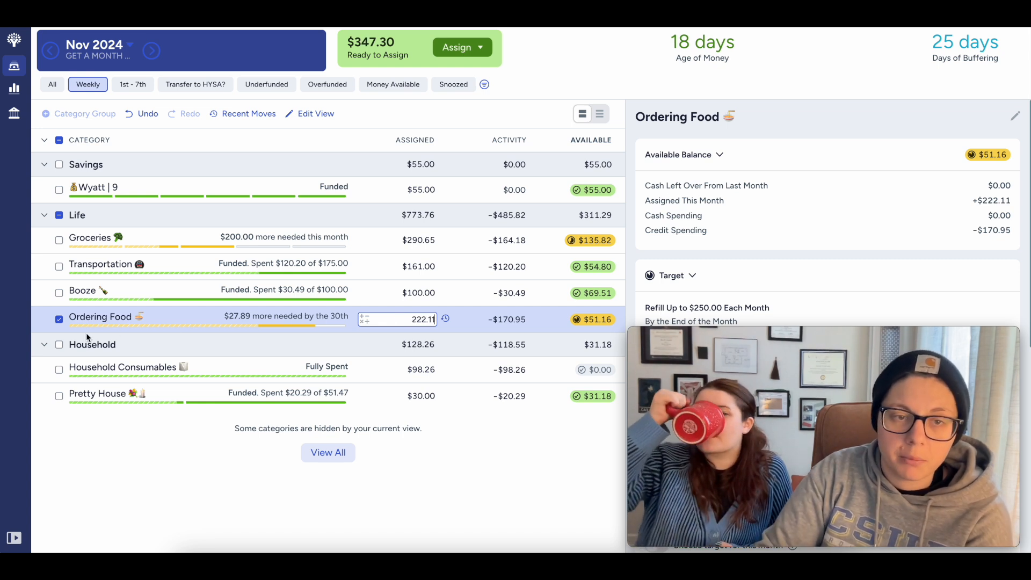
pyautogui.click(59, 320)
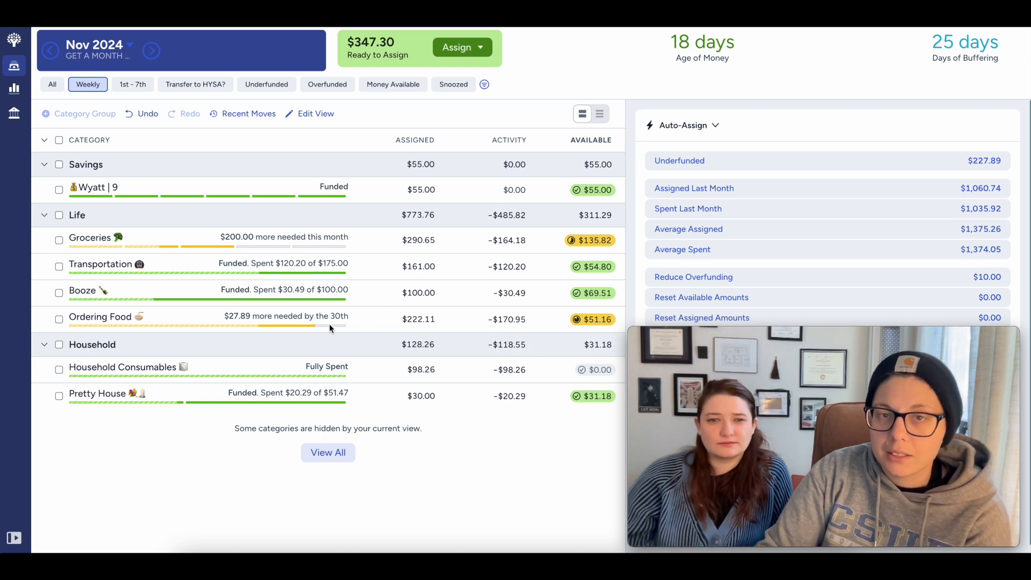
# Add $20 to the amount assigned to Household Consumables.
pyautogui.click(387, 315)
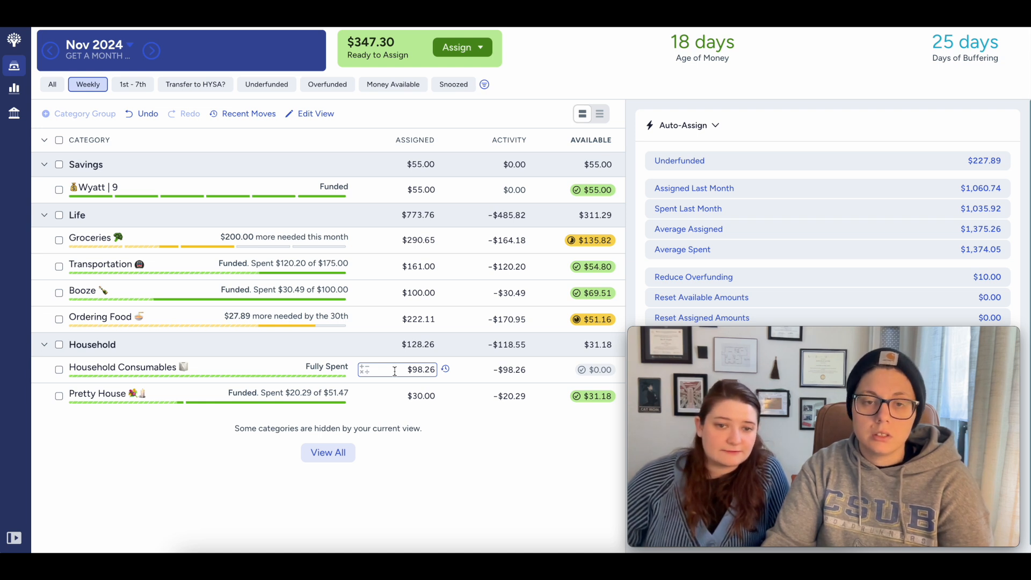
pyautogui.click(395, 371)
pyautogui.write('+20')
pyautogui.press('Return')
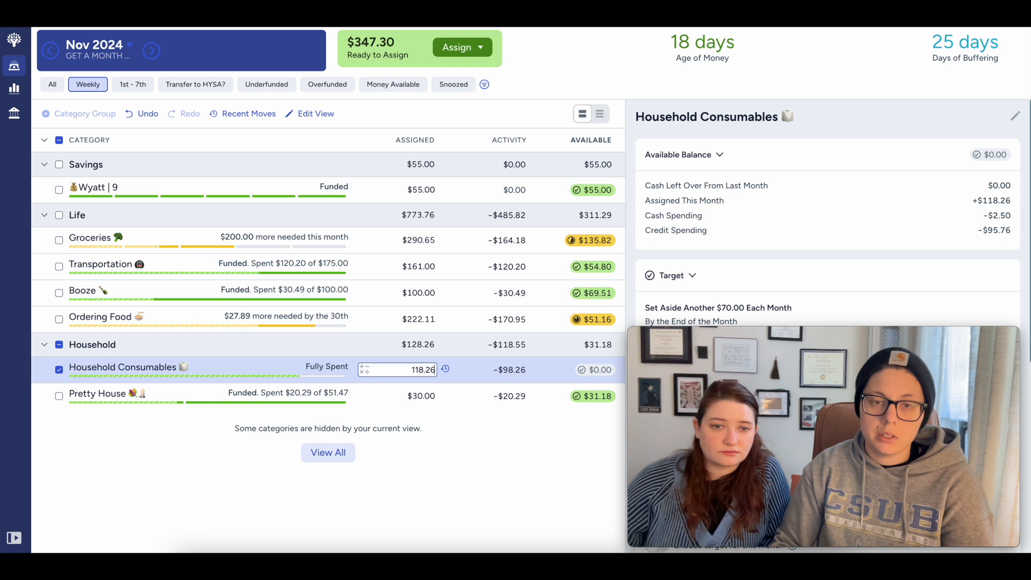
pyautogui.click(419, 428)
# Set the amount assigned to Pretty House to $40.
pyautogui.click(417, 396)
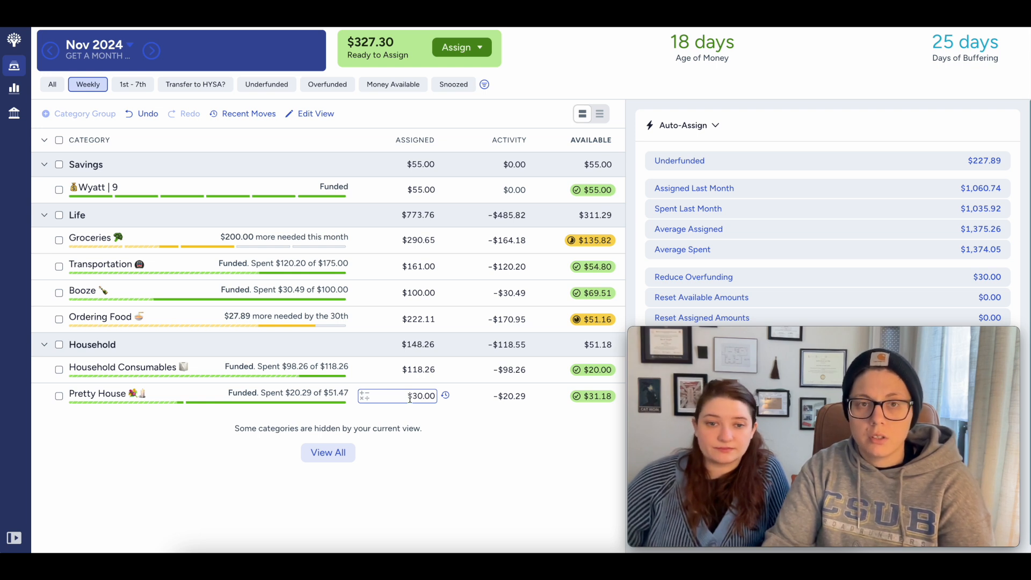
pyautogui.click(410, 398)
pyautogui.write('40')
pyautogui.press('Return')
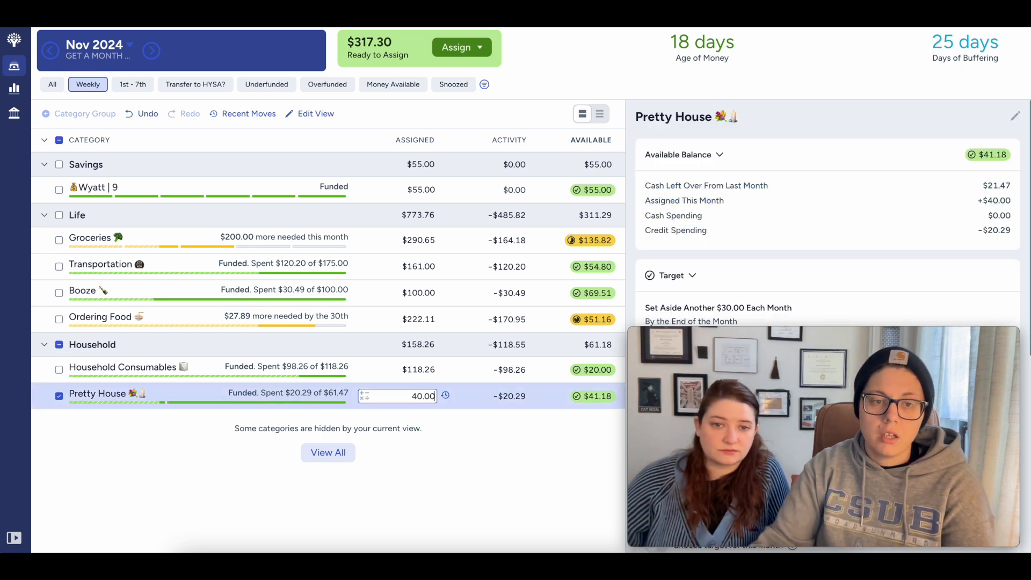
pyautogui.click(59, 397)
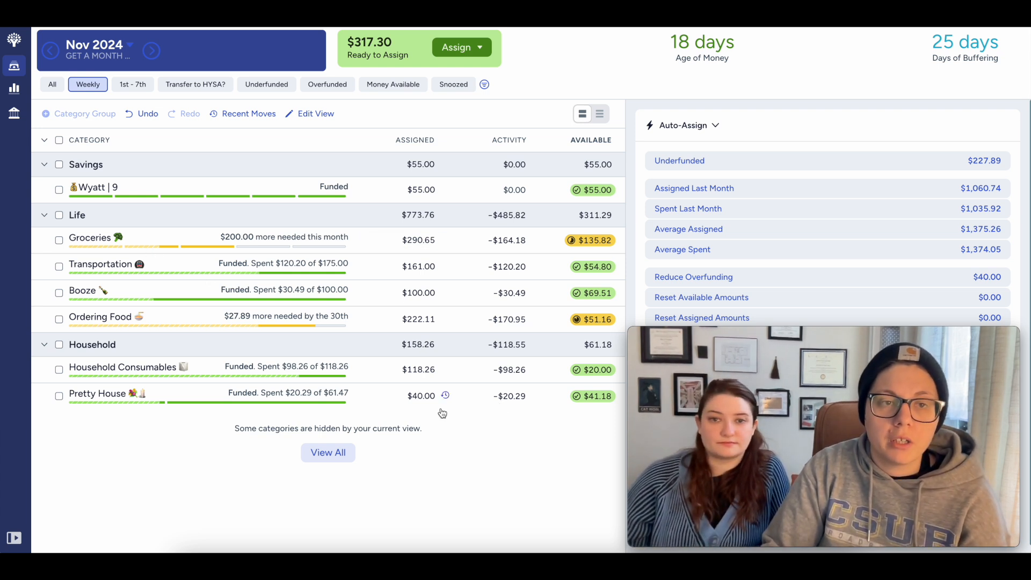
# Show all categories again and collapse the Savings, Bills and The Kitty Committee groups.
pyautogui.click(53, 85)
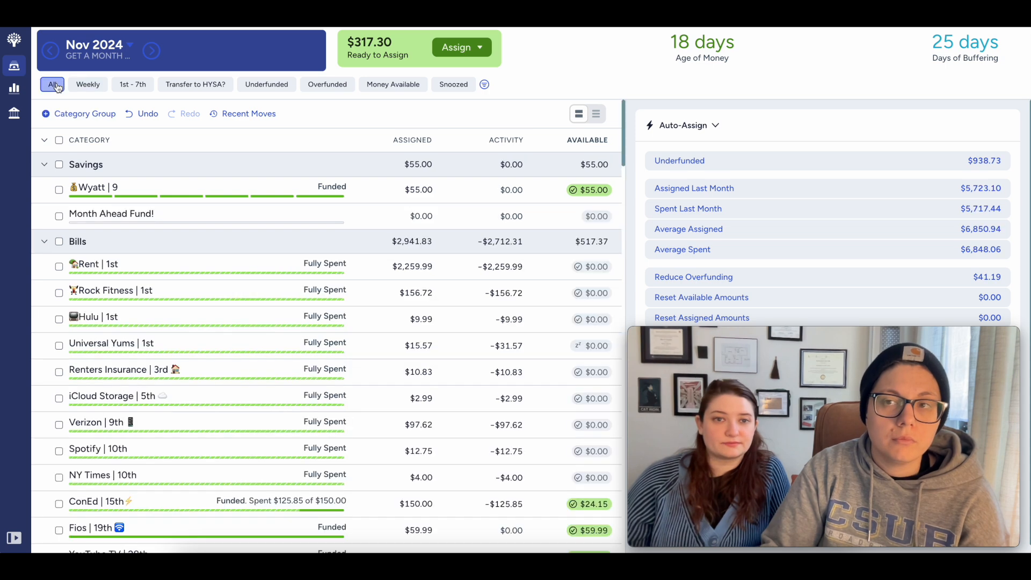
pyautogui.scroll(-7, 281, 150)
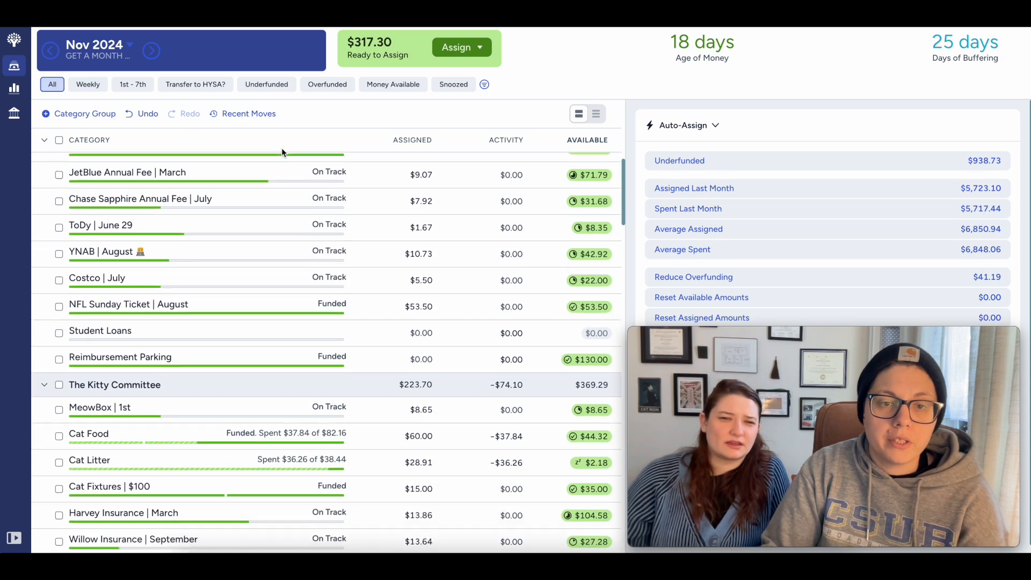
pyautogui.scroll(7, 282, 153)
pyautogui.click(45, 241)
pyautogui.click(45, 164)
pyautogui.scroll(-2, 186, 241)
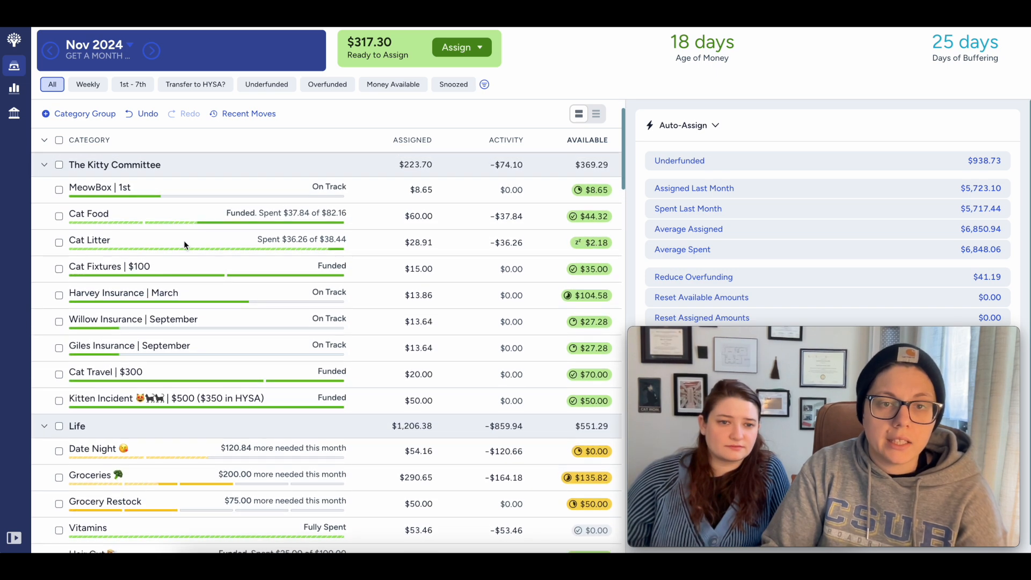
pyautogui.click(45, 167)
pyautogui.scroll(-2, 387, 275)
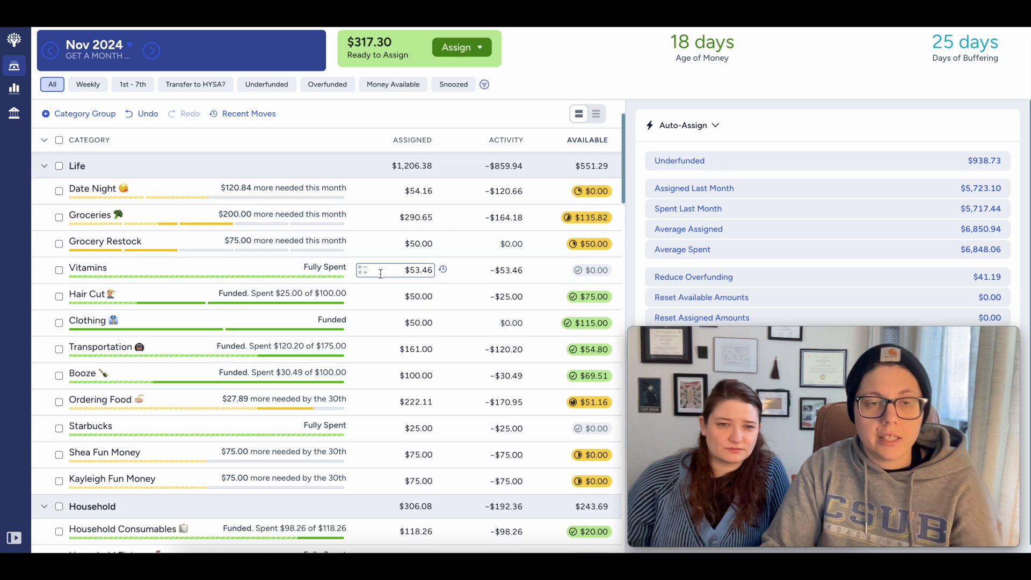
# Add $25 to the amount assigned to Grocery Restock in the Life group.
pyautogui.scroll(3, 380, 273)
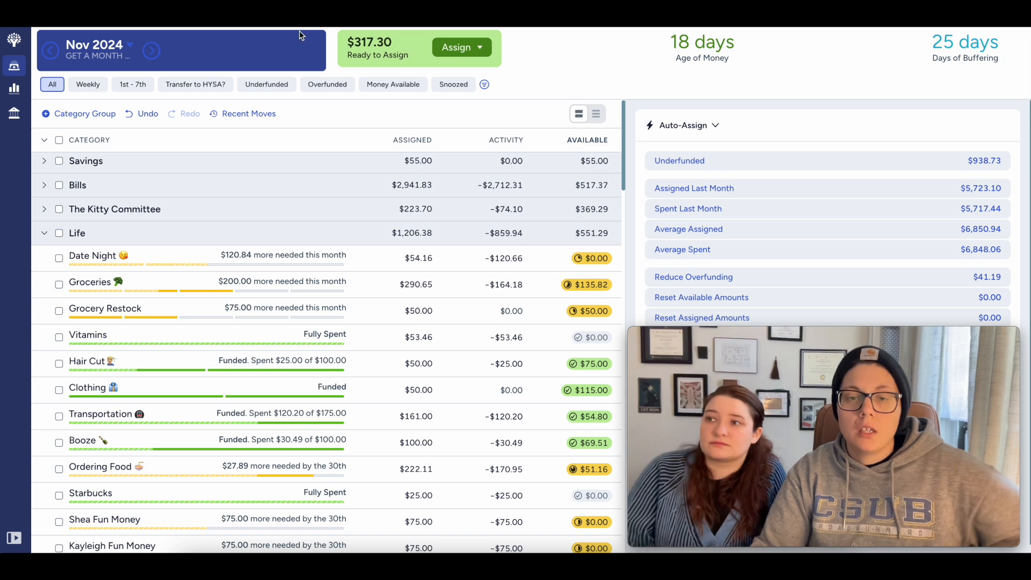
pyautogui.scroll(-1, 299, 256)
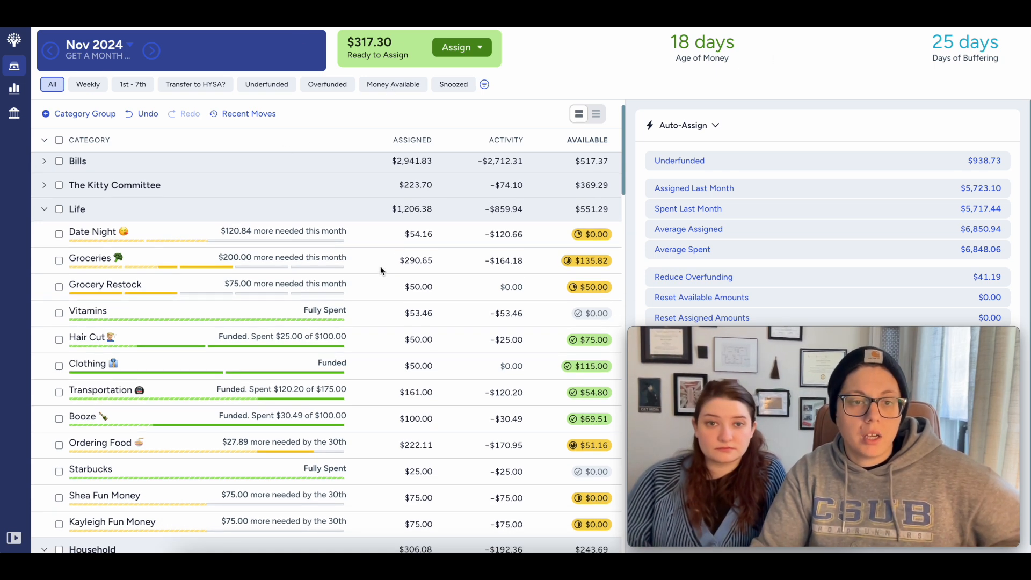
pyautogui.scroll(-1, 408, 243)
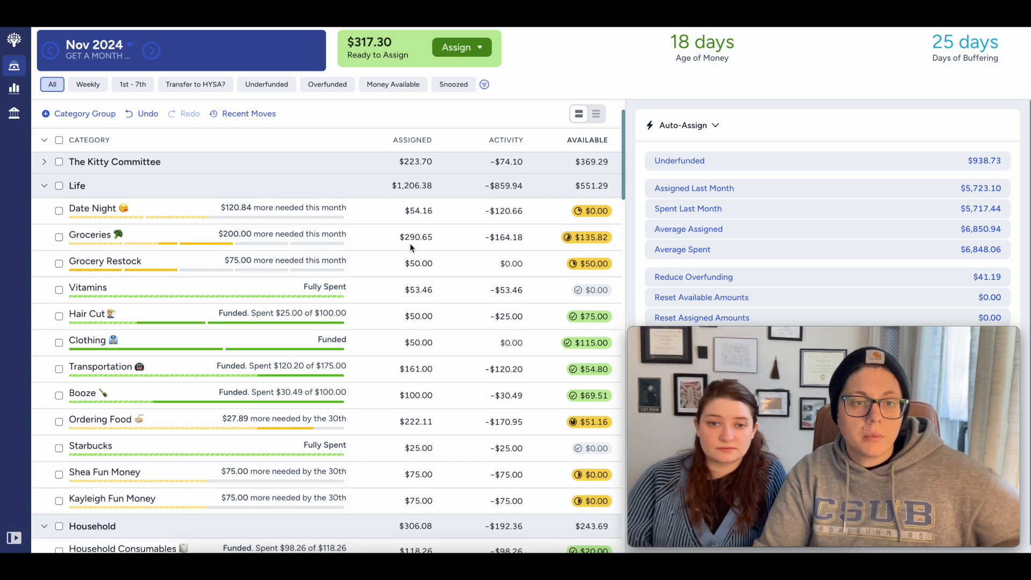
pyautogui.scroll(-2, 433, 255)
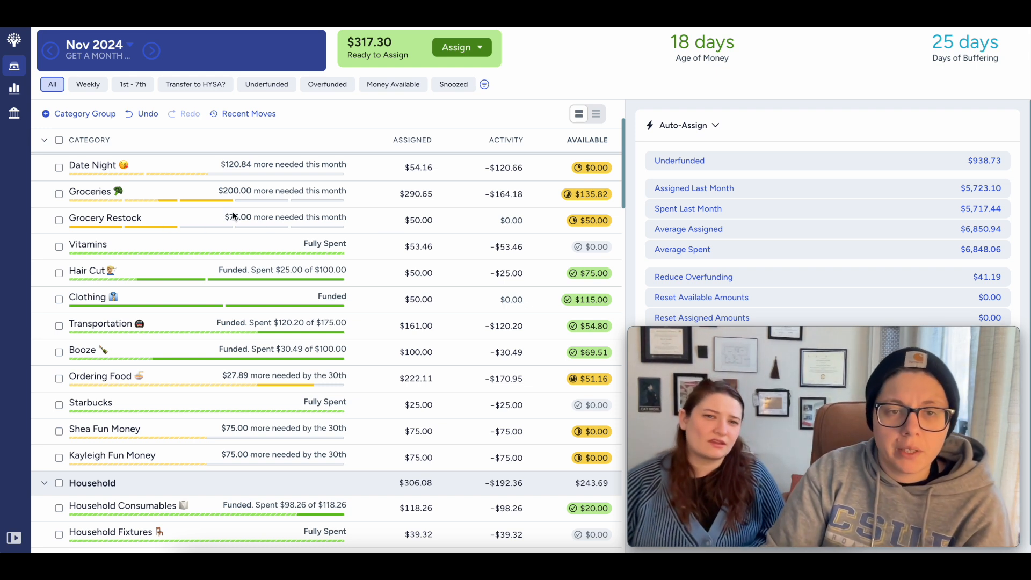
pyautogui.click(414, 221)
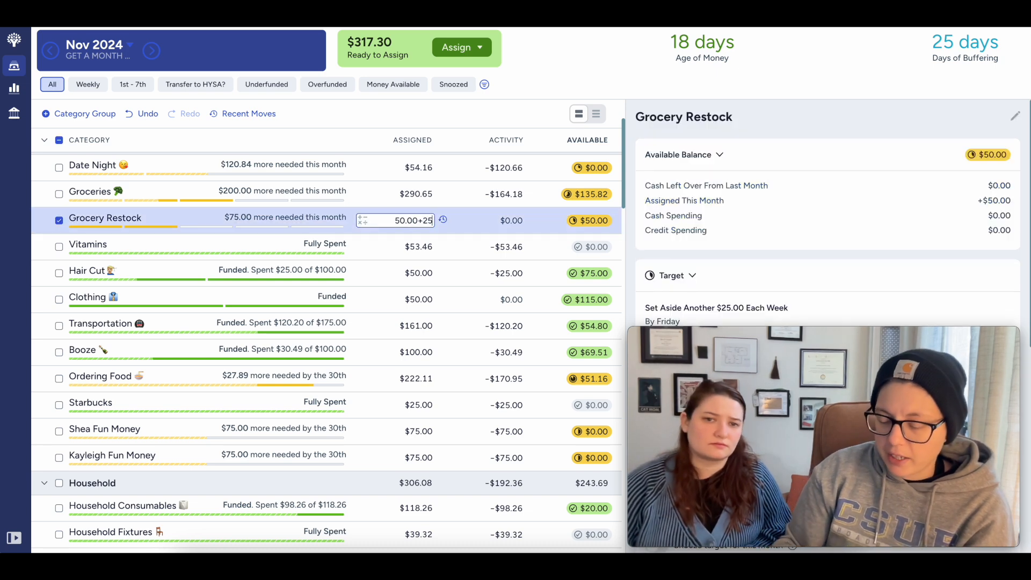
pyautogui.press('Return')
pyautogui.click(367, 274)
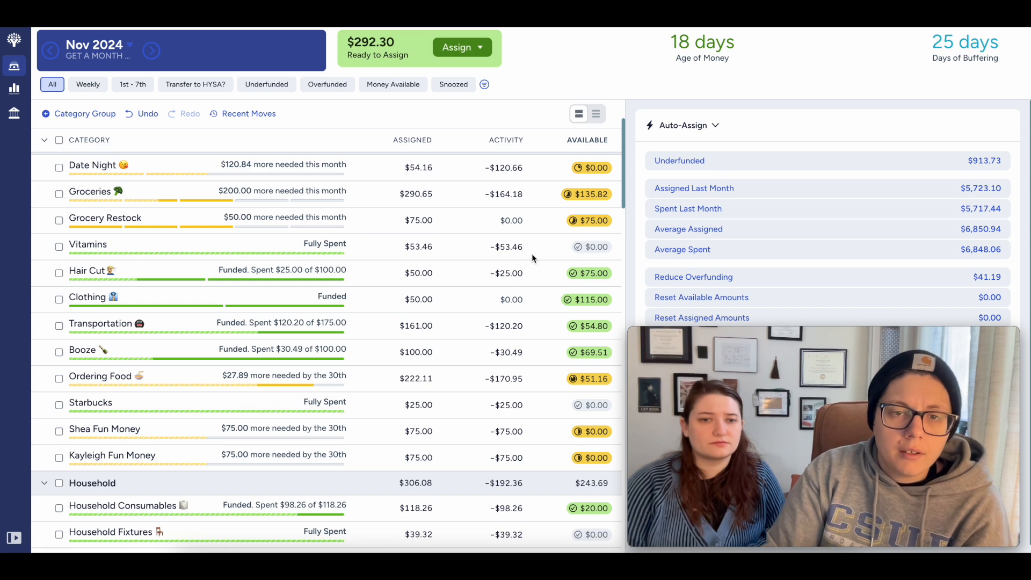
# Auto-assign the underfunded $150 to the two Fun Money categories in the Life group and clear the selection.
pyautogui.scroll(-4, 369, 314)
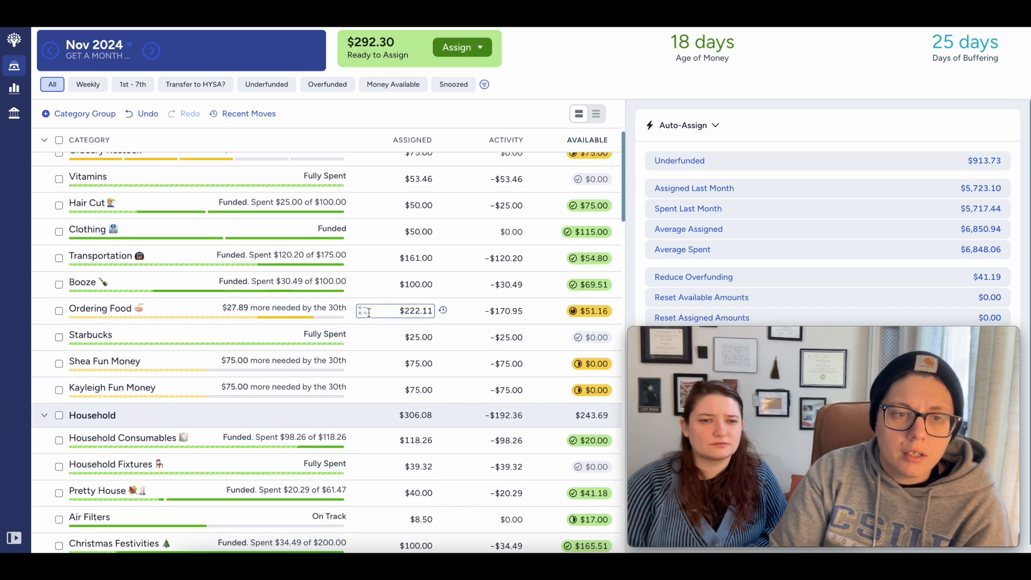
pyautogui.scroll(-3, 369, 313)
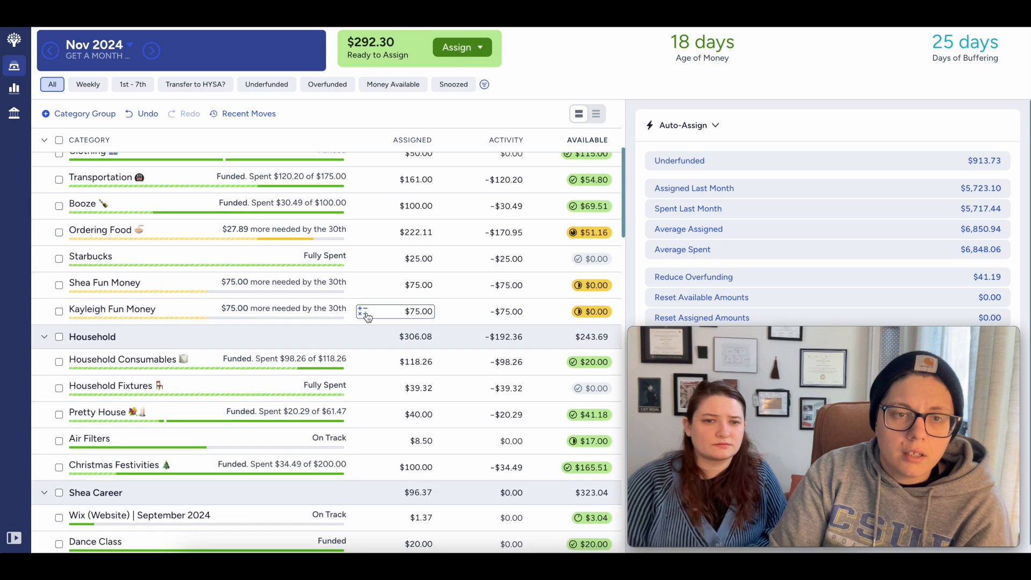
pyautogui.scroll(-2, 377, 314)
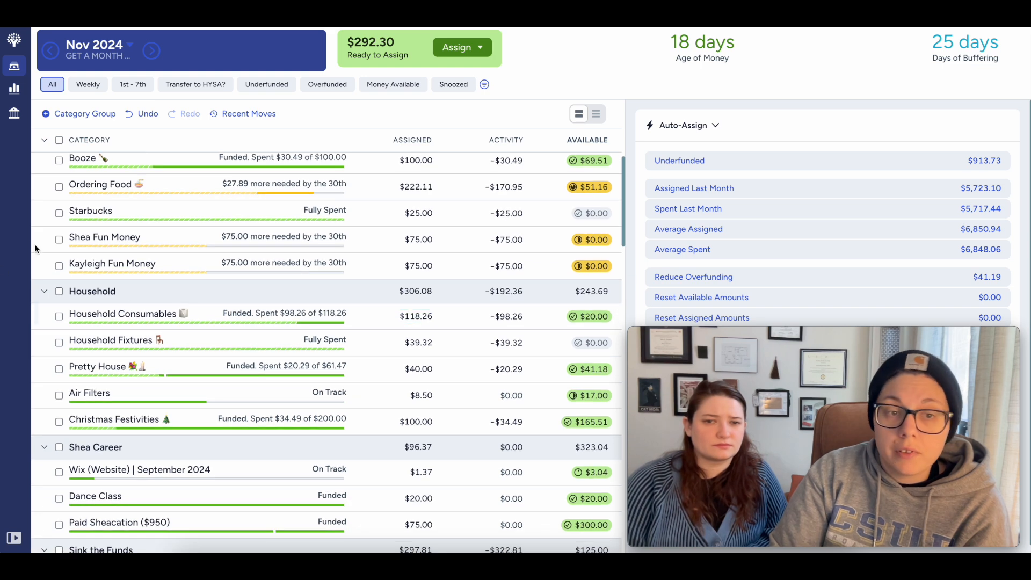
pyautogui.click(59, 240)
pyautogui.click(59, 265)
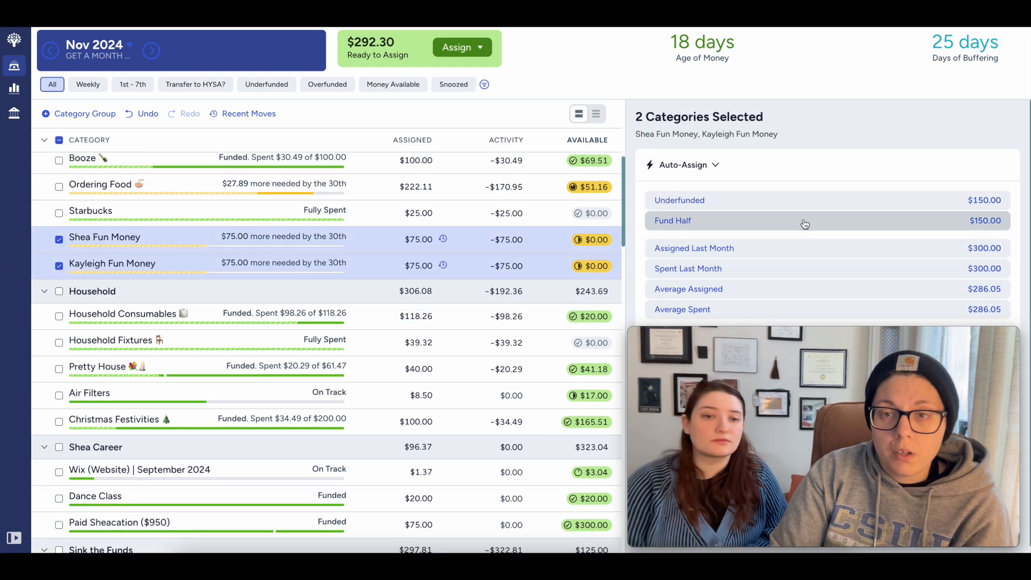
pyautogui.click(741, 195)
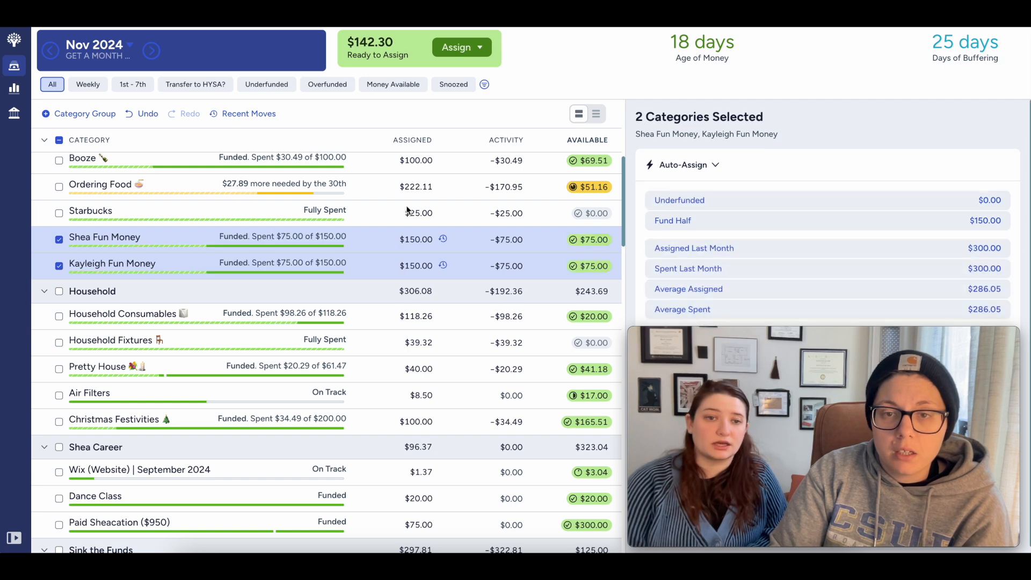
pyautogui.click(60, 141)
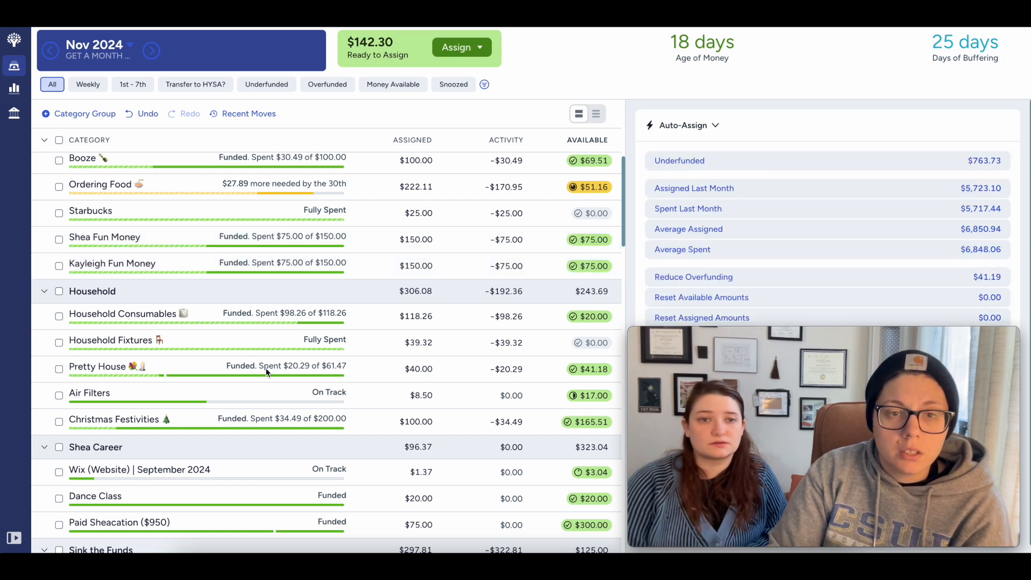
# Assign $40 to Hosting in the Gifts & Giving group.
pyautogui.click(417, 367)
pyautogui.scroll(-3, 418, 355)
pyautogui.scroll(-5, 418, 354)
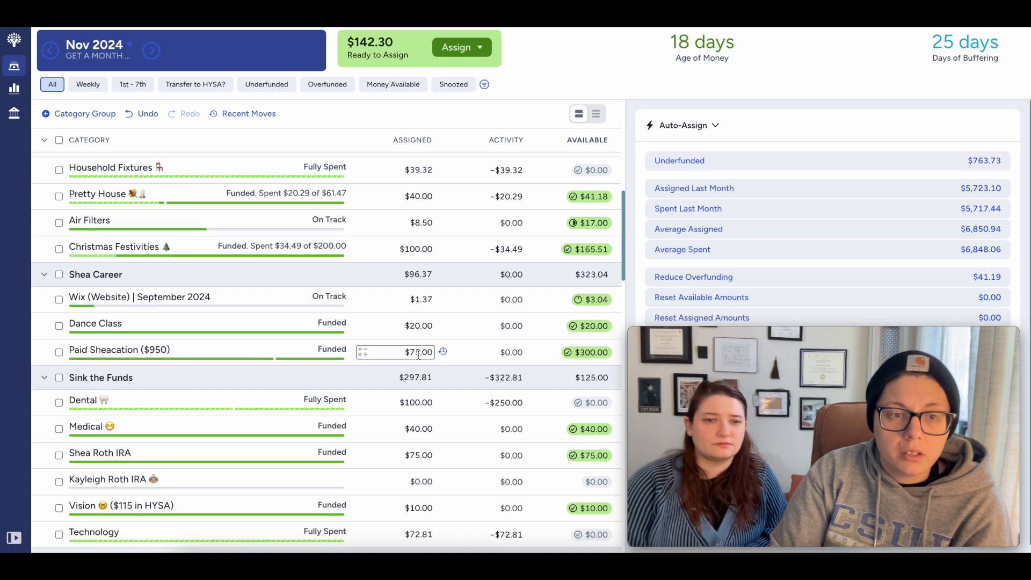
pyautogui.scroll(-2, 419, 359)
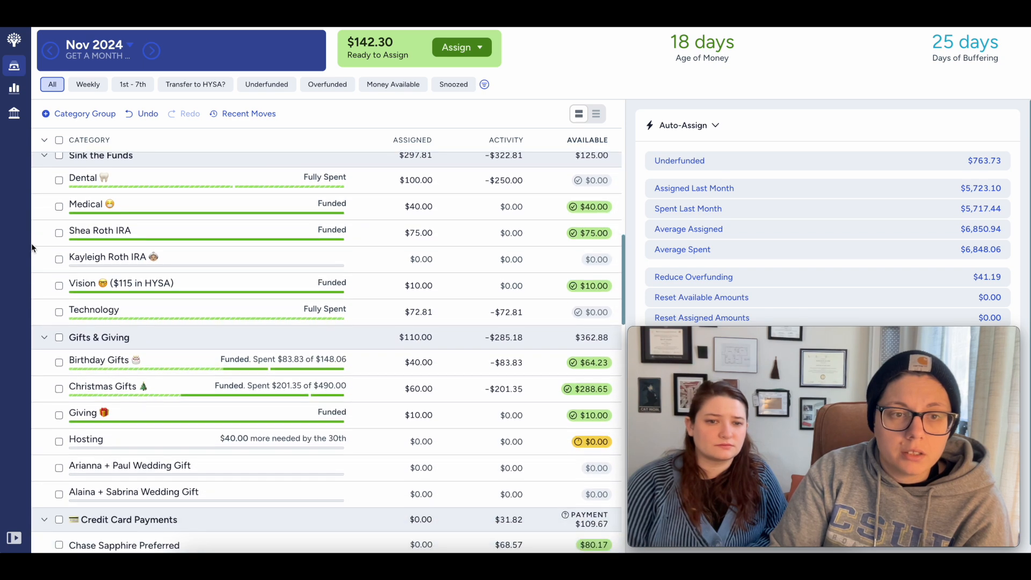
pyautogui.click(429, 252)
pyautogui.scroll(-1, 430, 251)
pyautogui.scroll(-2, 430, 251)
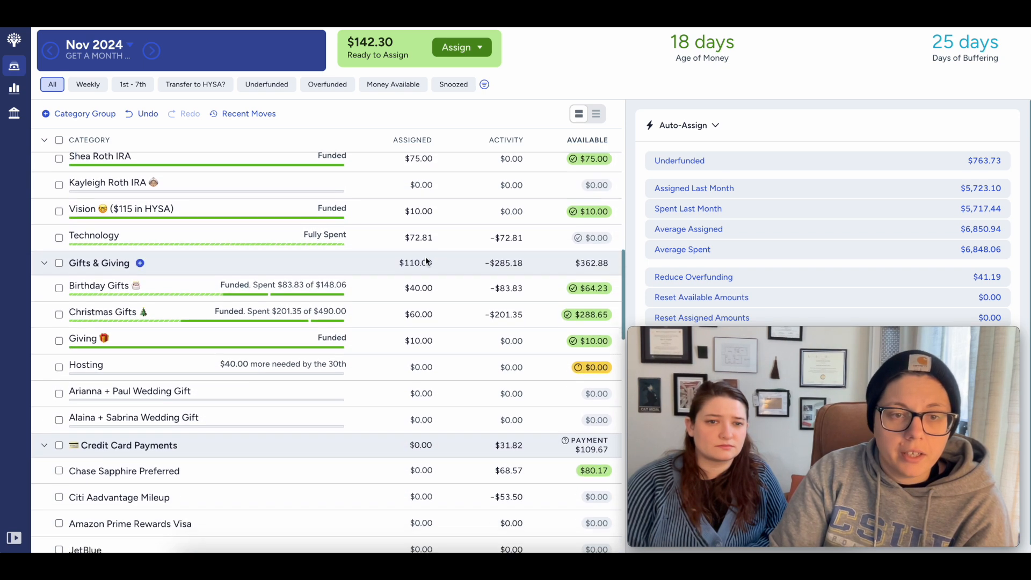
pyautogui.click(412, 367)
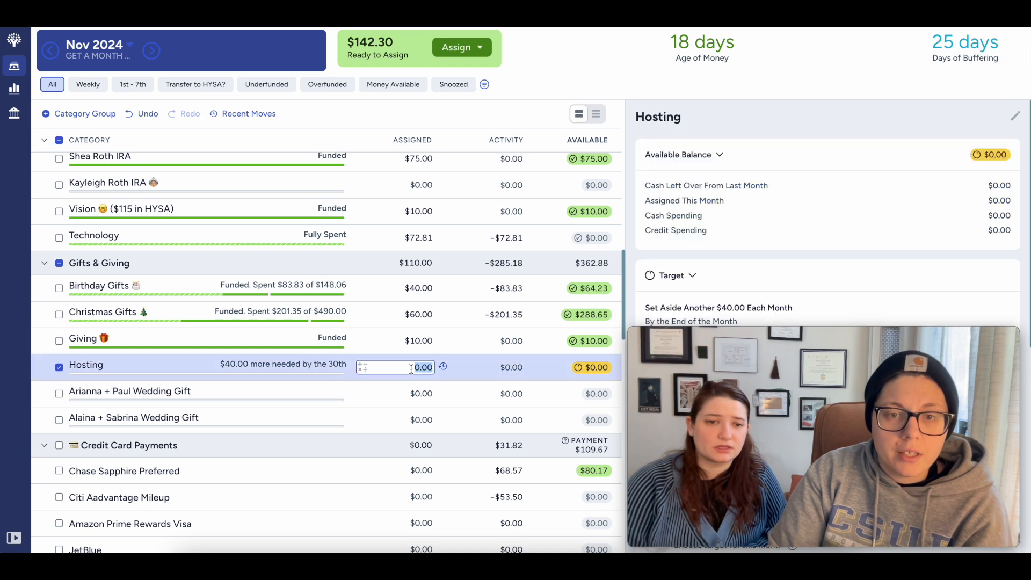
pyautogui.write('+40')
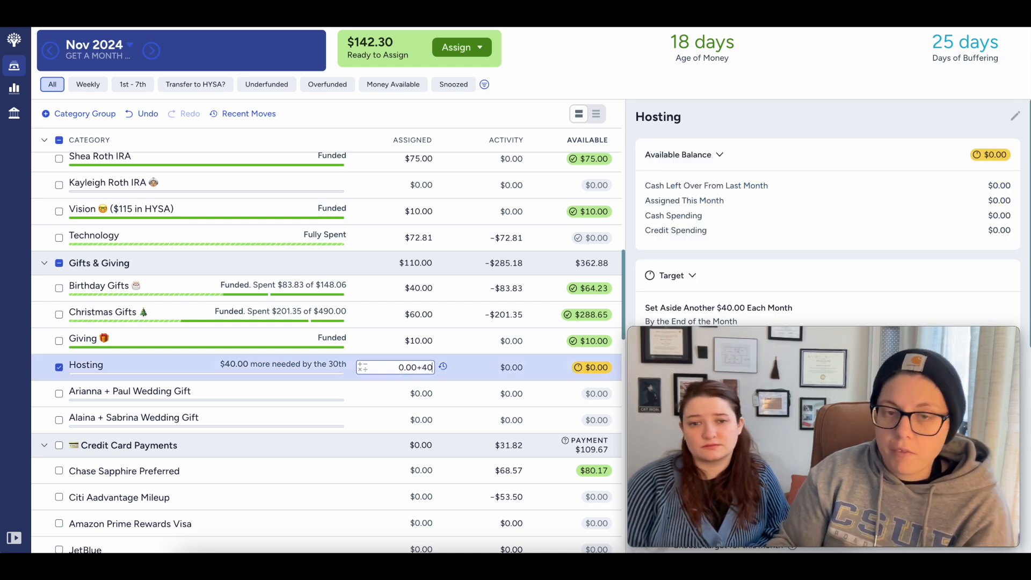
pyautogui.click(58, 367)
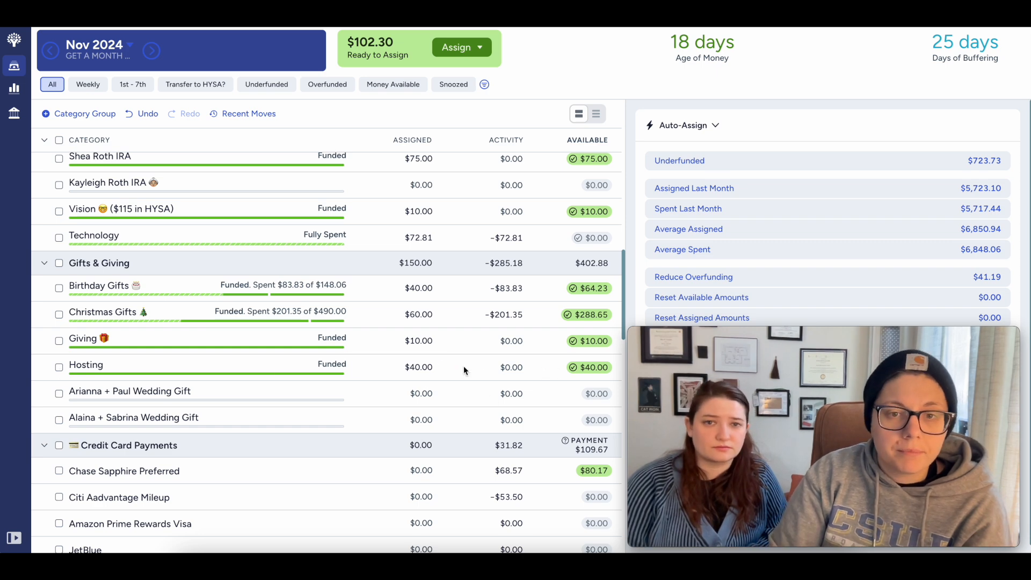
# Collapse the Credit Card Payments group and raise the amount assigned to the Tickets category to $50.
pyautogui.scroll(-3, 461, 368)
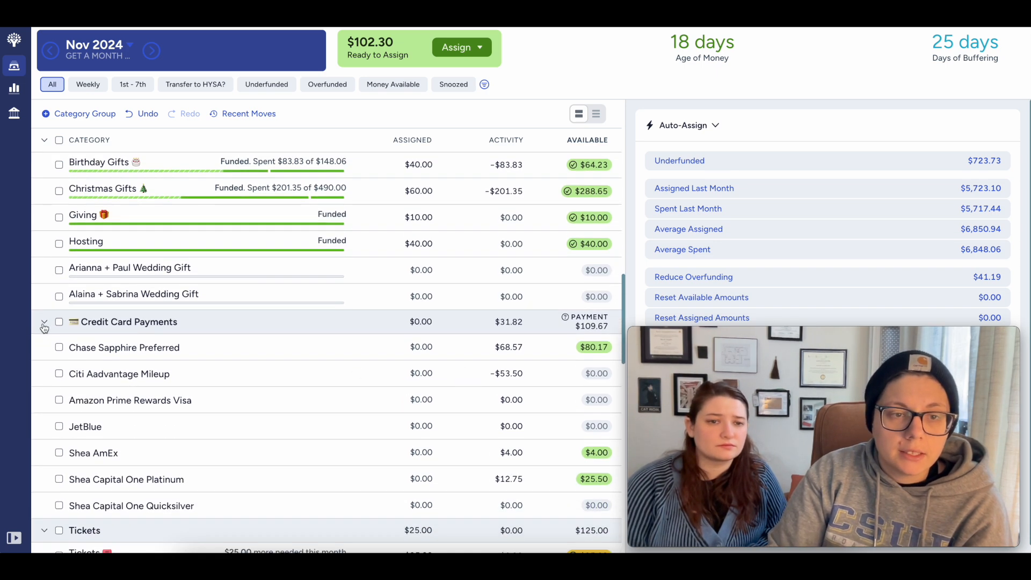
pyautogui.click(44, 324)
pyautogui.scroll(-1, 376, 333)
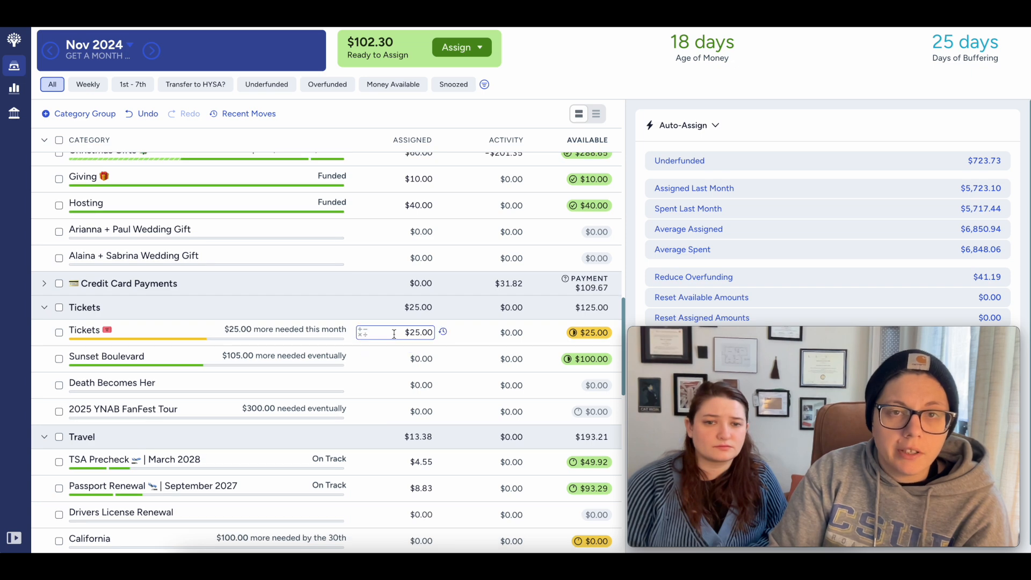
pyautogui.click(394, 334)
pyautogui.write('+2')
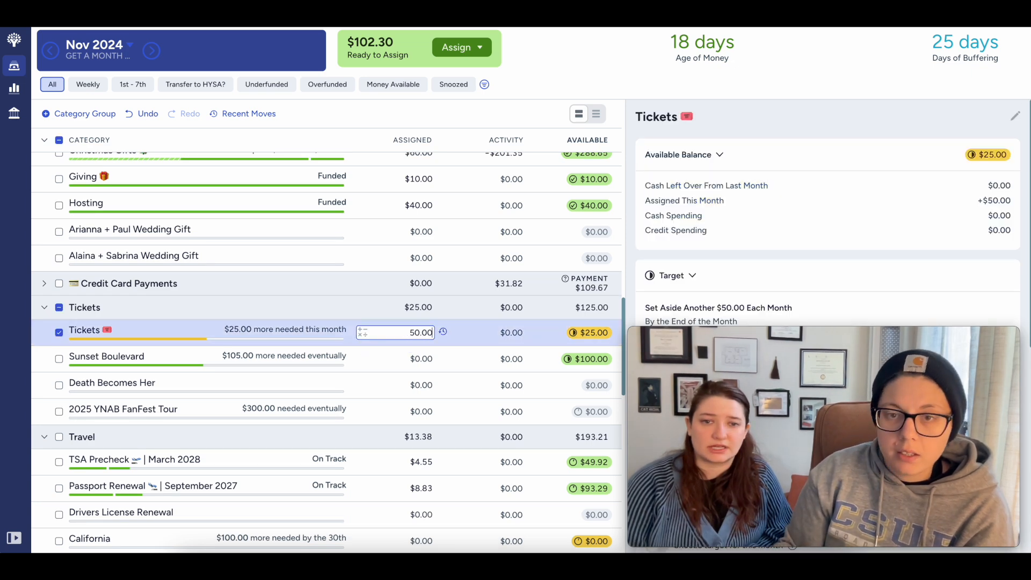
pyautogui.press('Return')
# Assign $50 to the category directly below California in the Travel group.
pyautogui.scroll(-4, 455, 344)
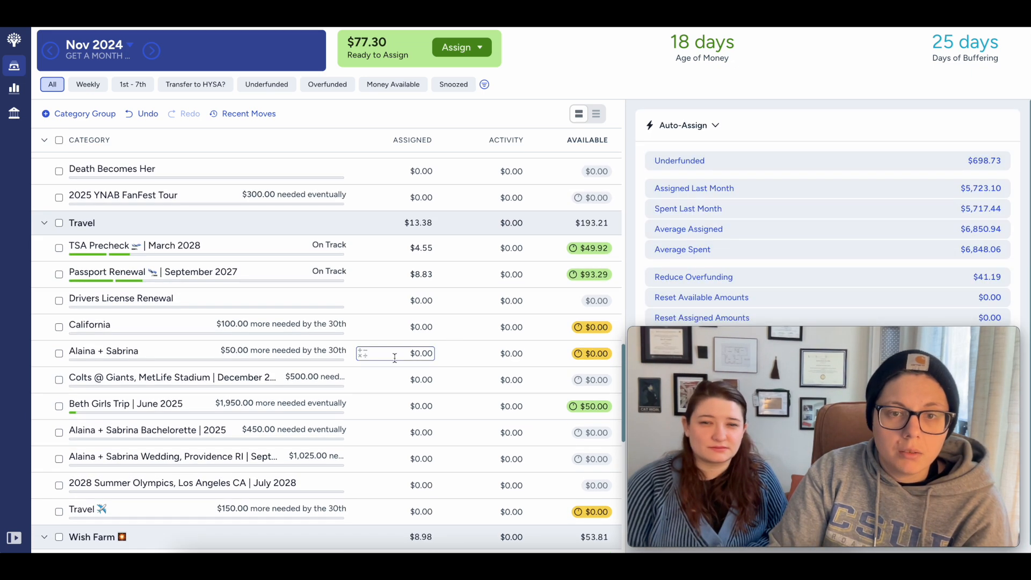
pyautogui.click(406, 353)
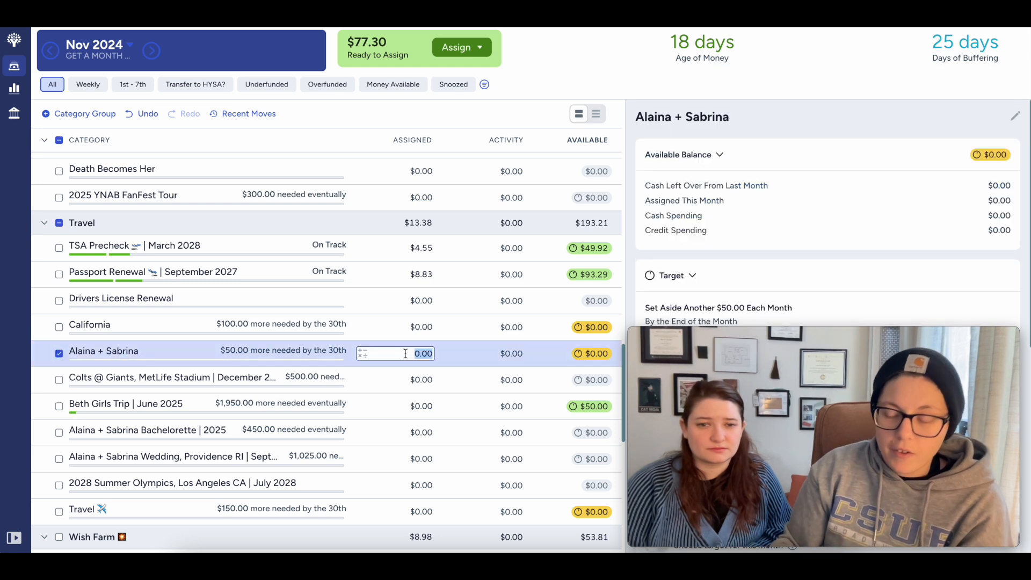
pyautogui.write('50.00')
pyautogui.press('Return')
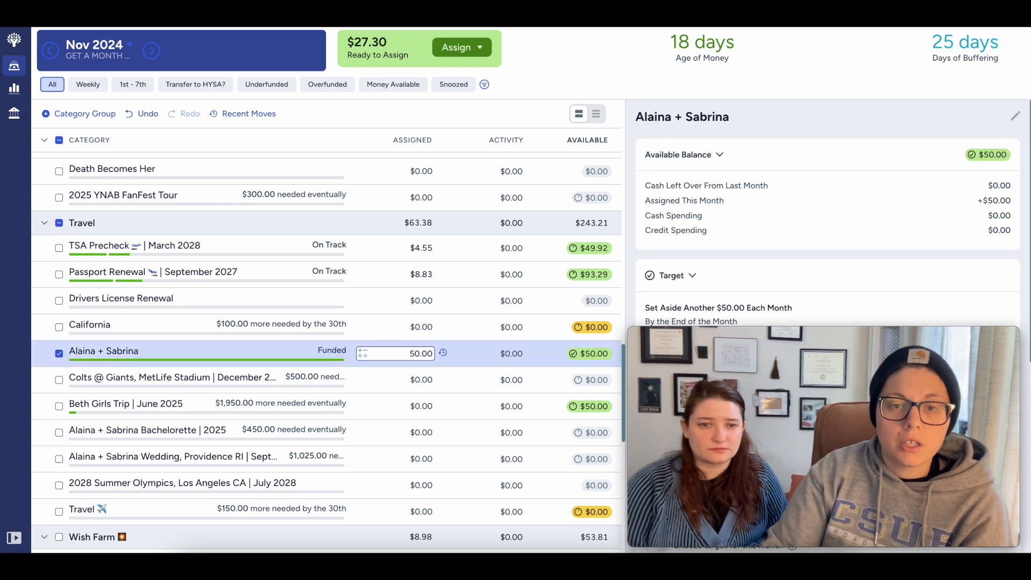
# Assign $25 to California in the Travel group and clear the selection.
pyautogui.click(404, 328)
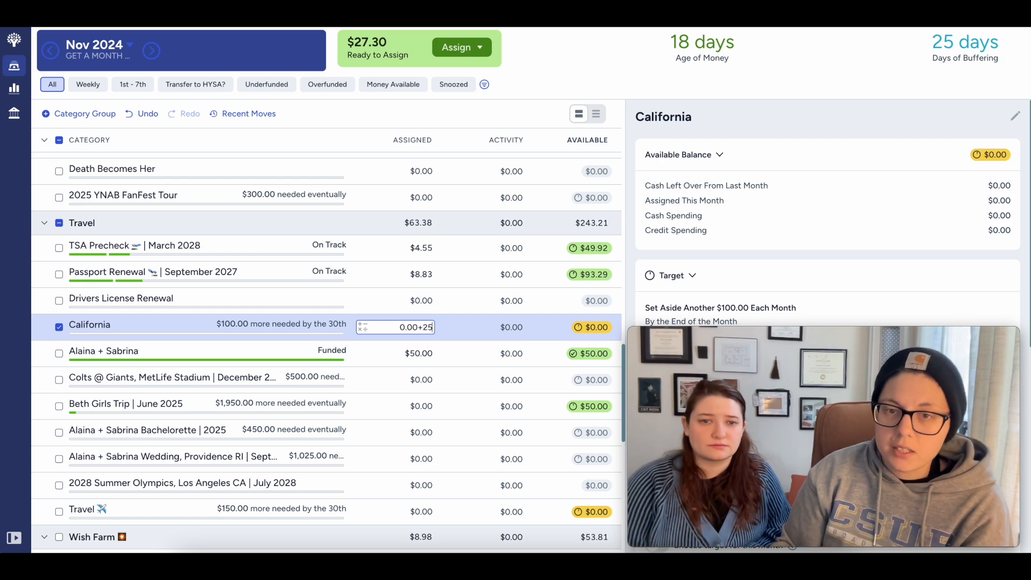
pyautogui.write('+25')
pyautogui.press('Return')
pyautogui.click(59, 326)
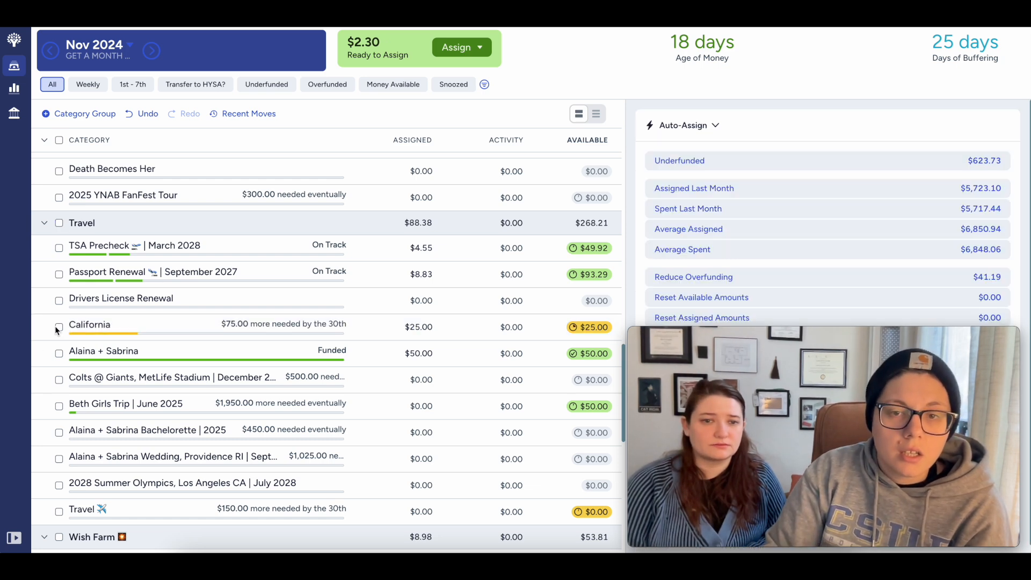
# Check the remaining groups and the list of underfunded categories, and return to showing all categories.
pyautogui.scroll(-4, 327, 311)
pyautogui.scroll(-5, 327, 307)
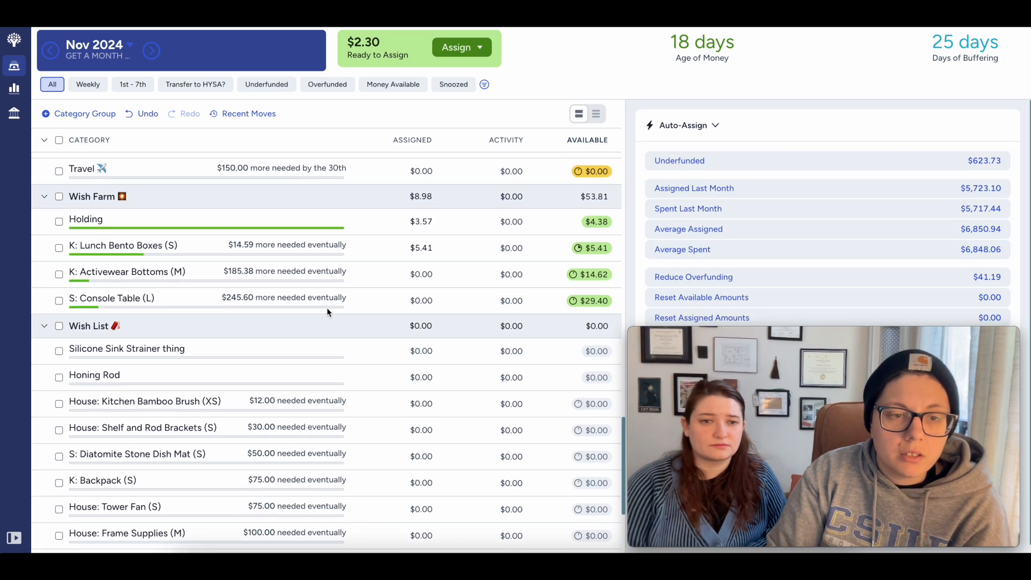
pyautogui.scroll(10, 326, 307)
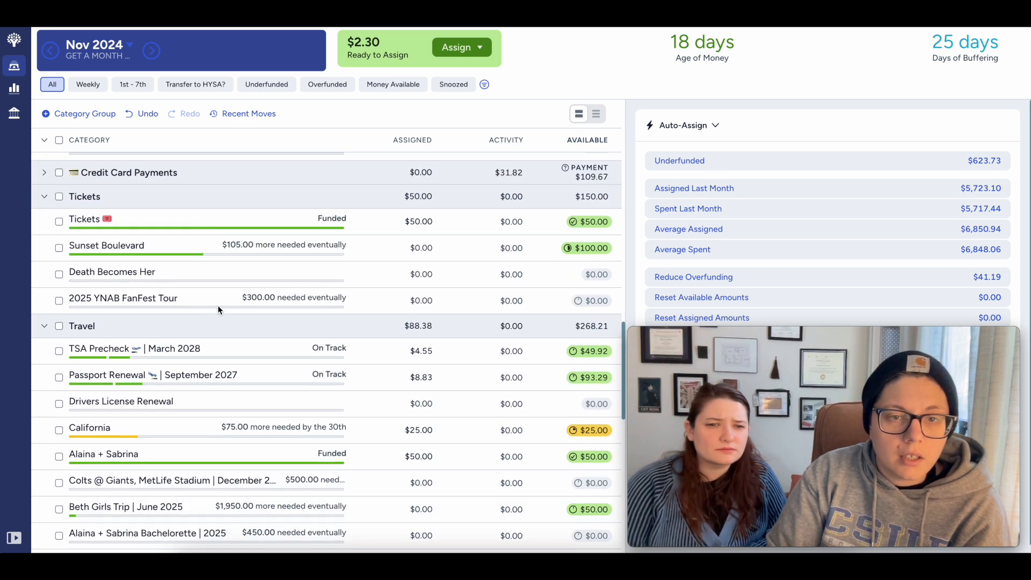
pyautogui.click(267, 85)
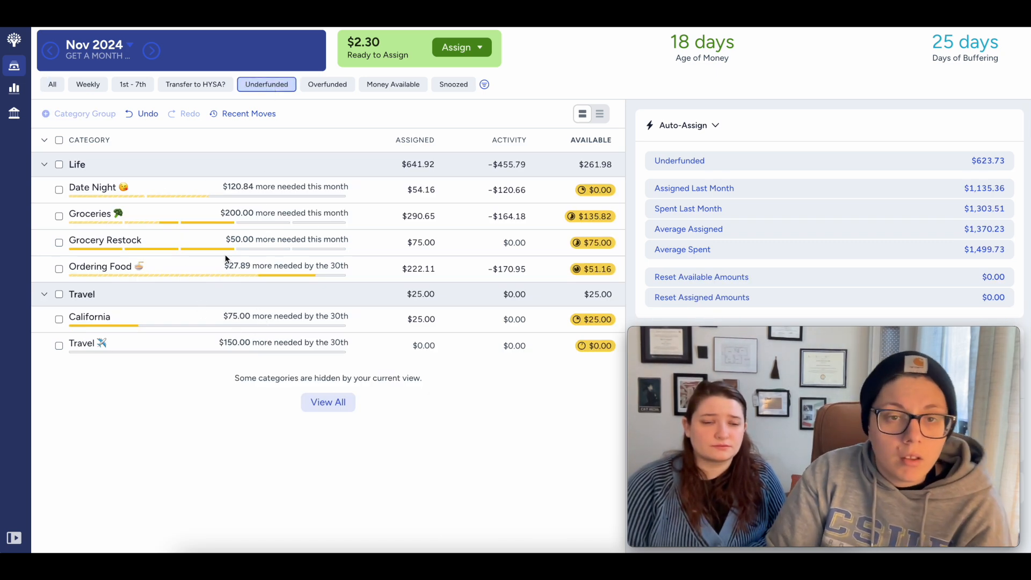
pyautogui.click(53, 86)
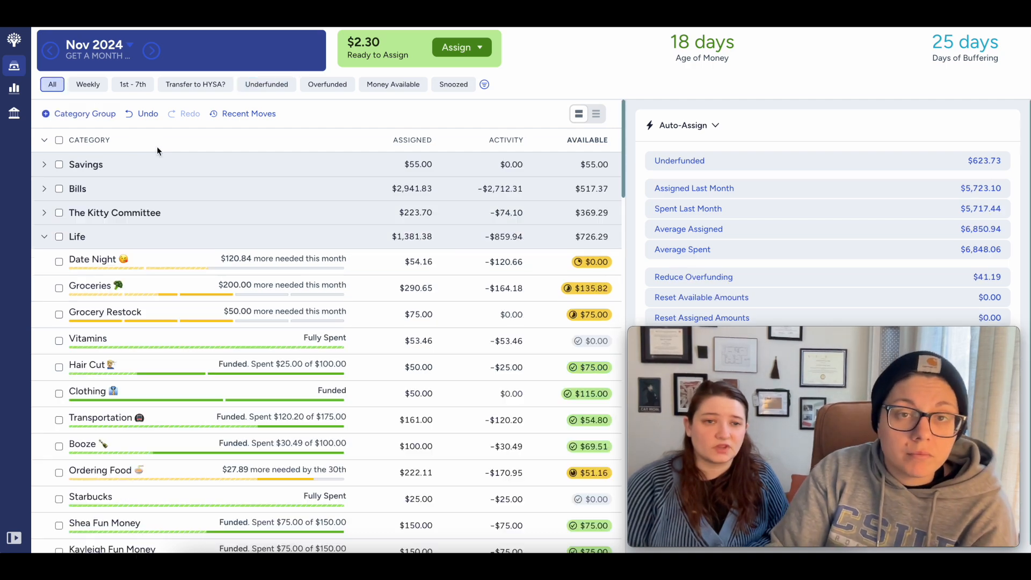
# Set the amount assigned to Holding in the Wish Farm group to $5.87 and clear the selection.
pyautogui.scroll(-15, 321, 347)
pyautogui.scroll(5, 321, 347)
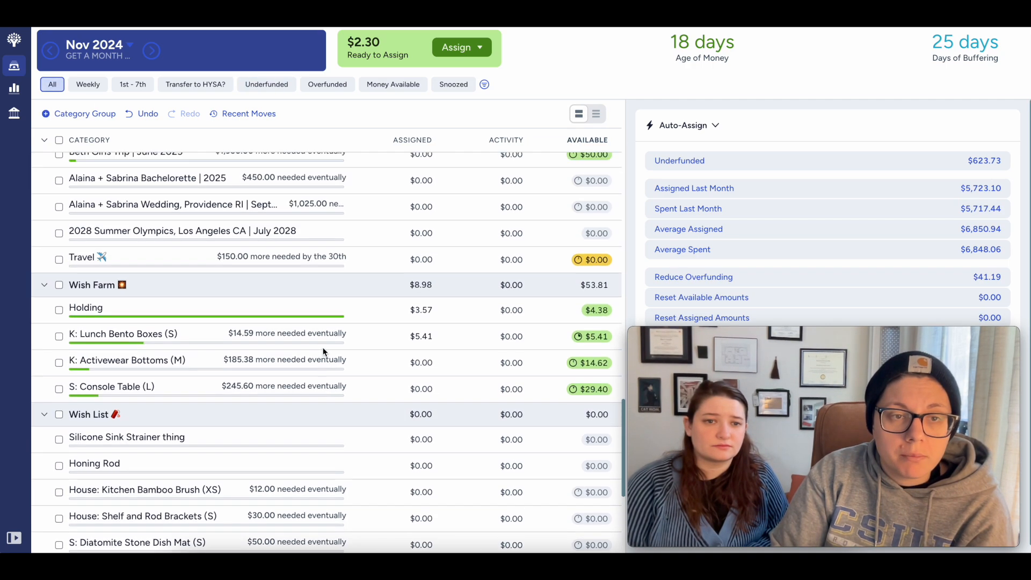
pyautogui.scroll(1, 324, 351)
pyautogui.click(390, 333)
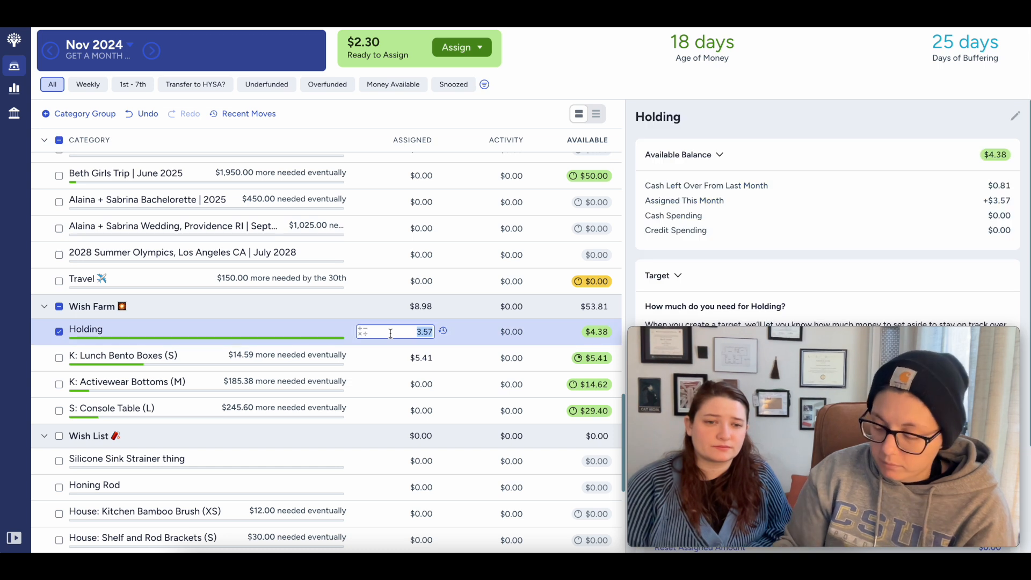
pyautogui.press('Return')
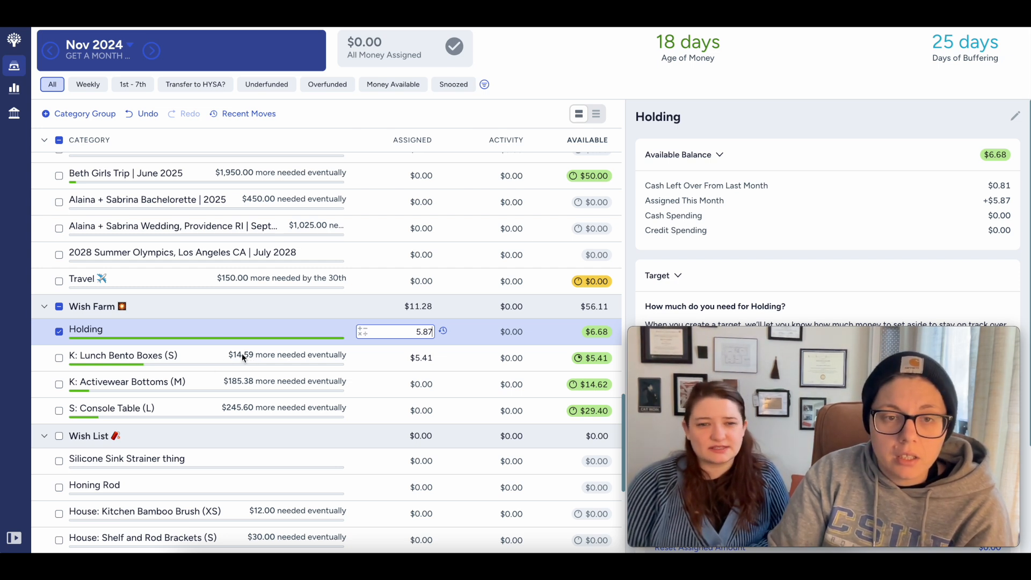
pyautogui.click(383, 384)
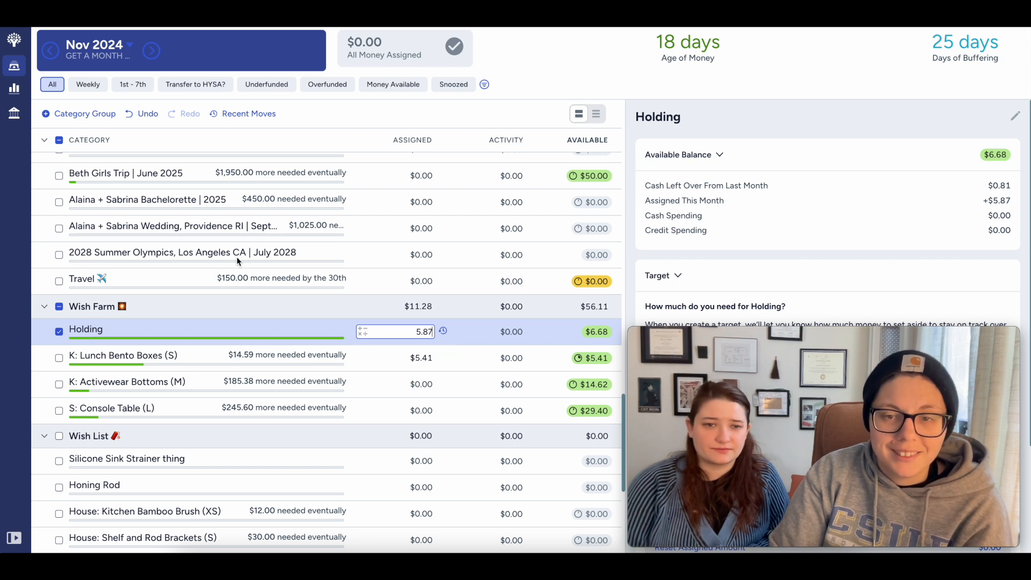
pyautogui.press('Return')
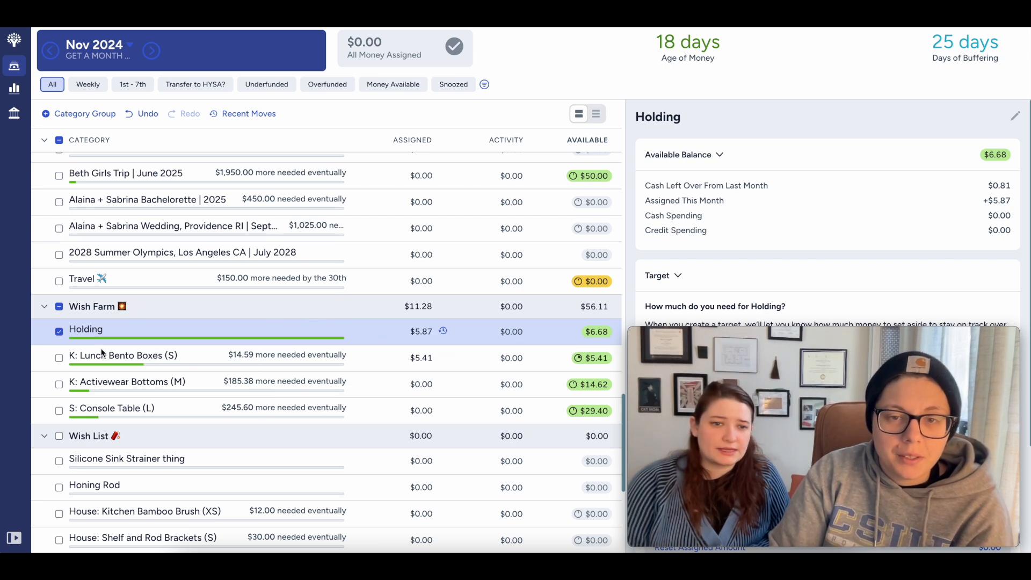
pyautogui.click(57, 333)
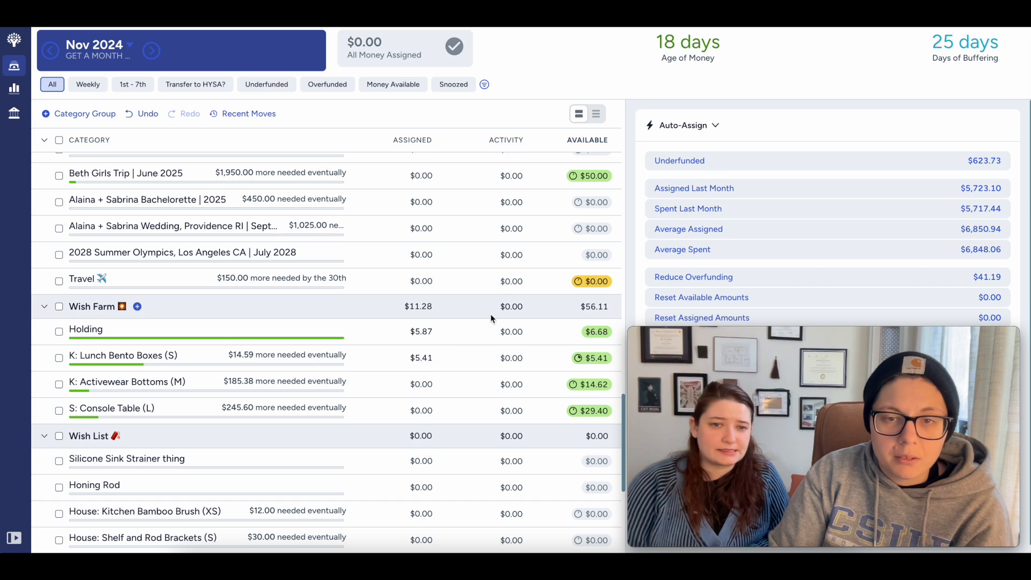
# Review the assigned and available amounts across the category groups, especially Wish Farm, Wish List, Travel and Tickets.
pyautogui.scroll(20, 233, 302)
pyautogui.scroll(-20, 232, 300)
pyautogui.scroll(6, 214, 303)
pyautogui.scroll(-3, 215, 300)
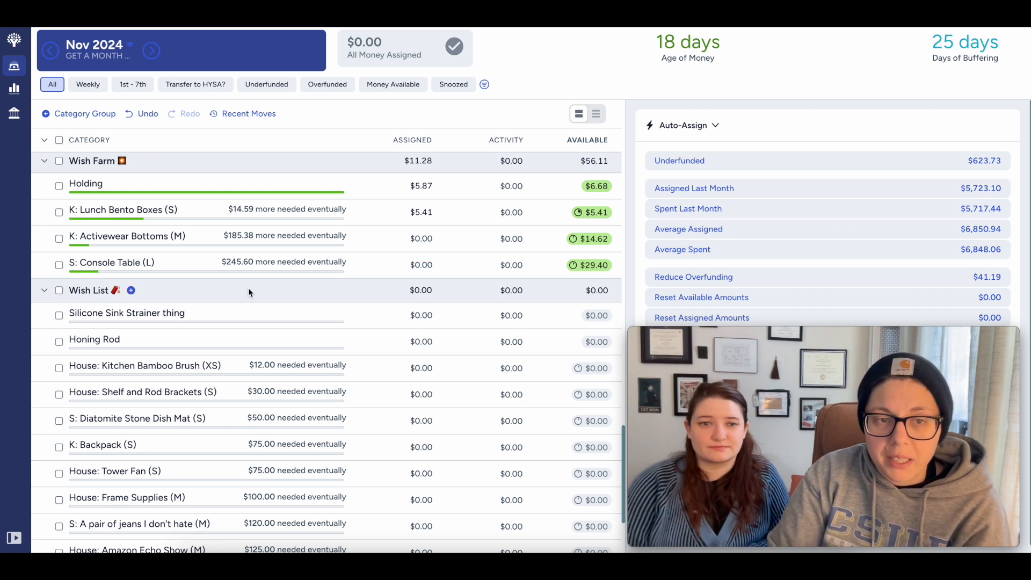
pyautogui.scroll(-5, 270, 293)
pyautogui.scroll(-1, 334, 283)
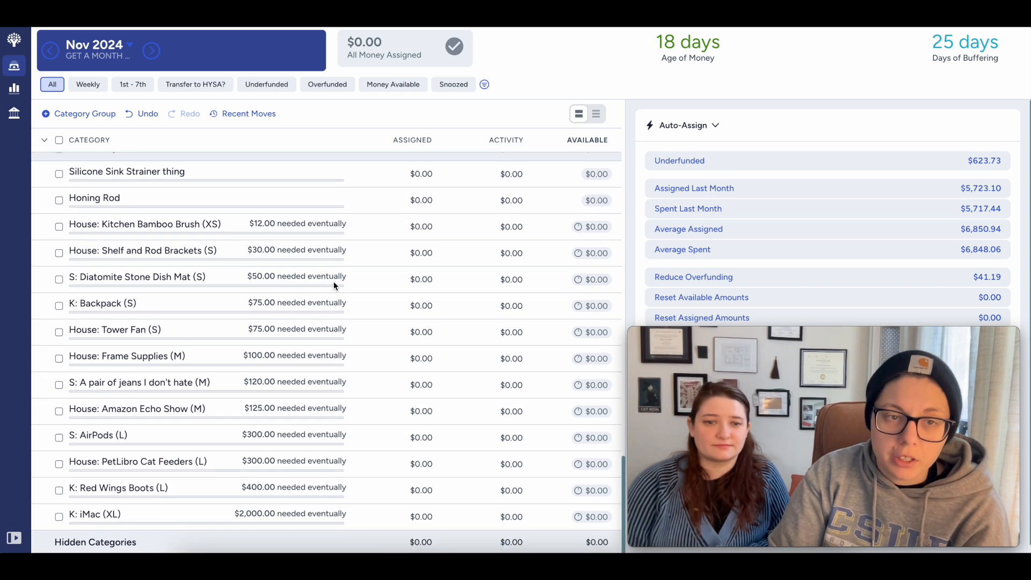
pyautogui.scroll(6, 334, 282)
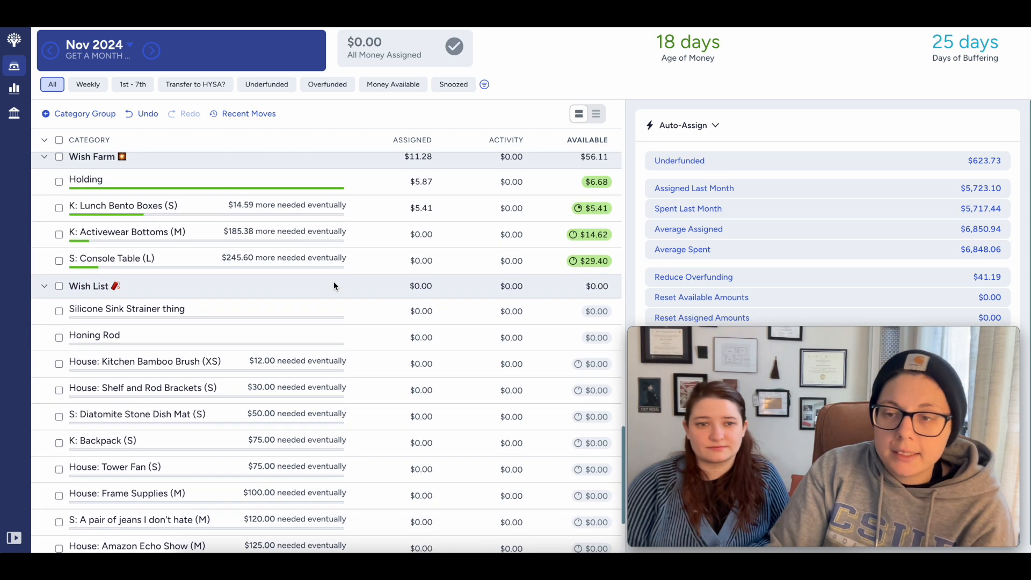
pyautogui.scroll(15, 333, 282)
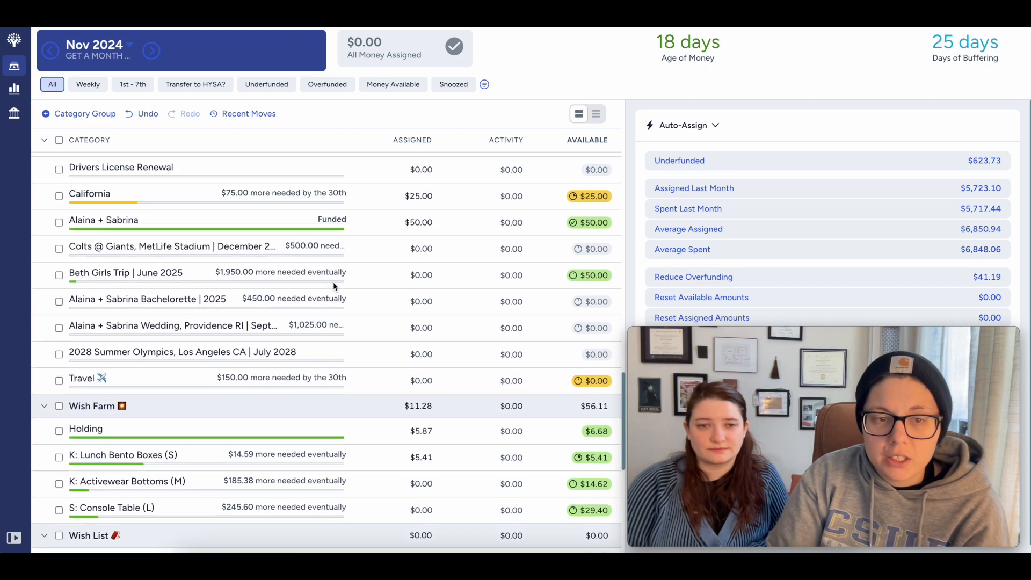
pyautogui.scroll(7, 333, 282)
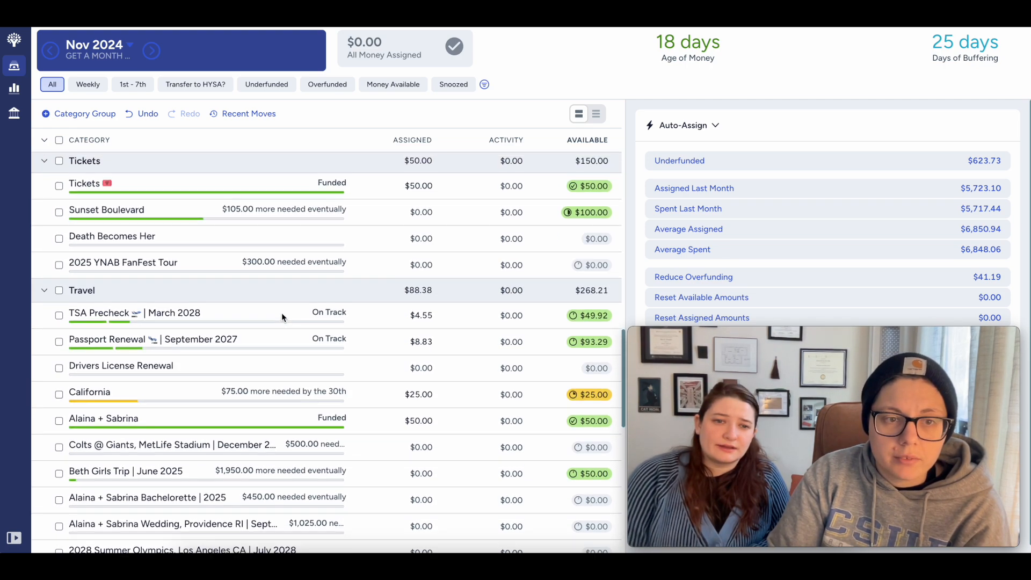
# Open the recent budget named "Oh No! My Future! It's Broken!".
pyautogui.scroll(20, 281, 310)
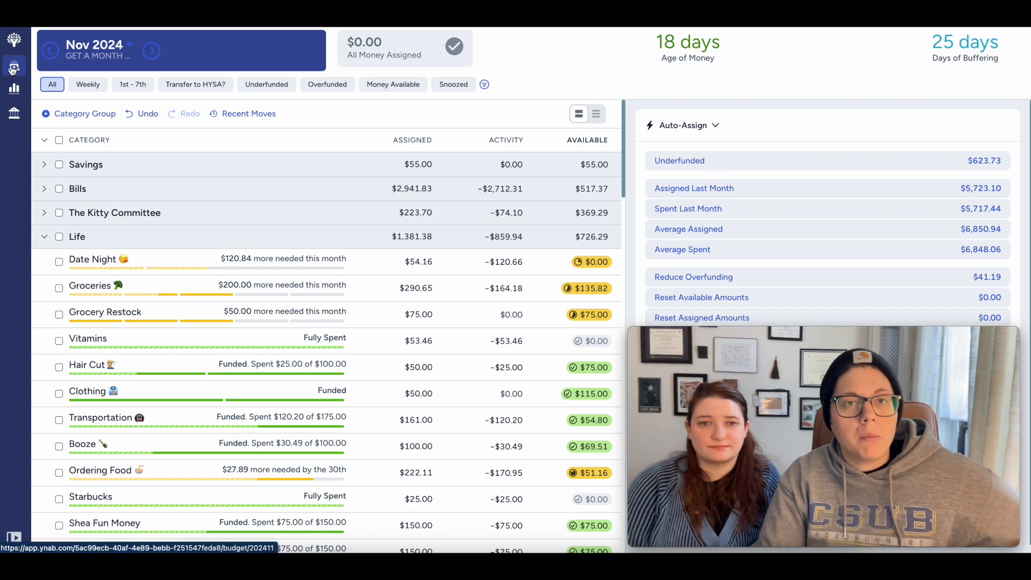
pyautogui.click(15, 43)
pyautogui.moveTo(73, 87)
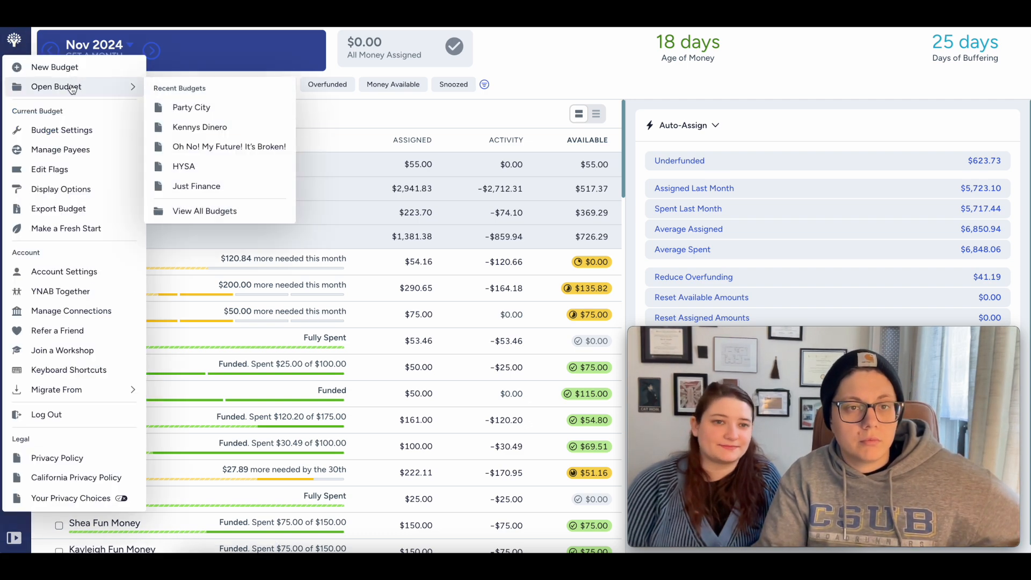
pyautogui.click(258, 151)
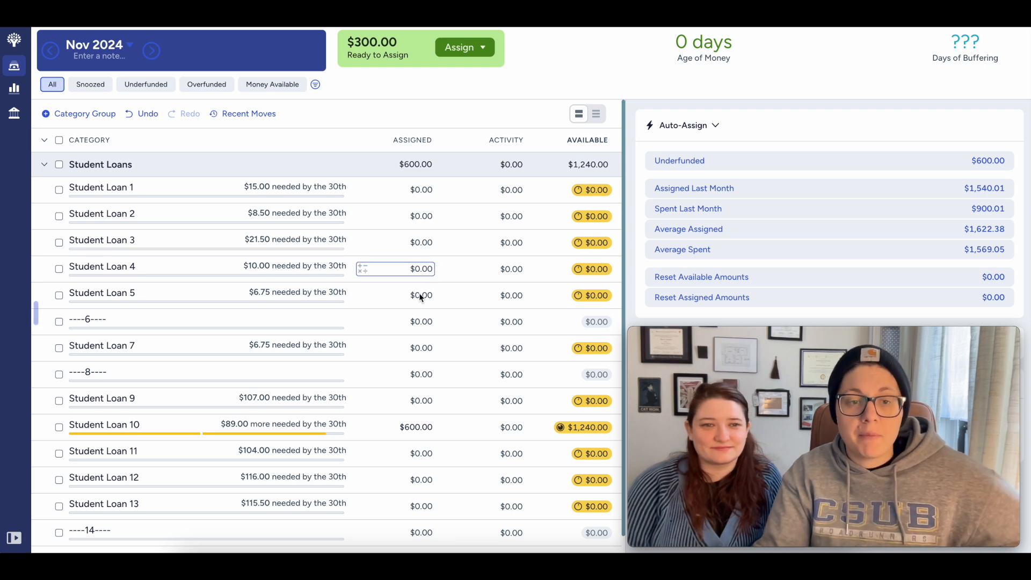
# Add $300 to the November amount assigned to Student Loan 10 and check the loan account balances.
pyautogui.scroll(-1, 381, 292)
pyautogui.click(401, 410)
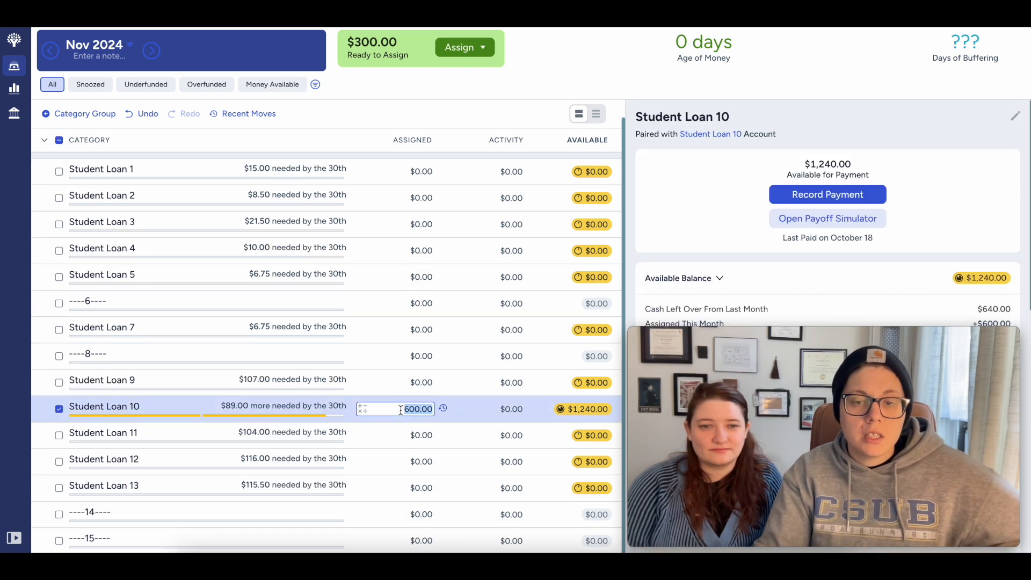
pyautogui.write('+300')
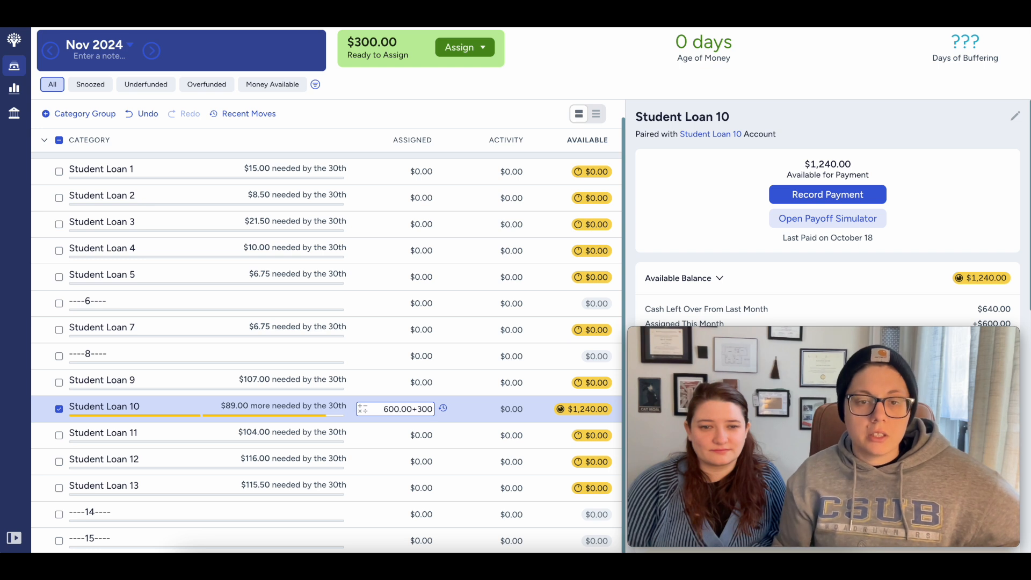
pyautogui.press('Return')
pyautogui.click(59, 409)
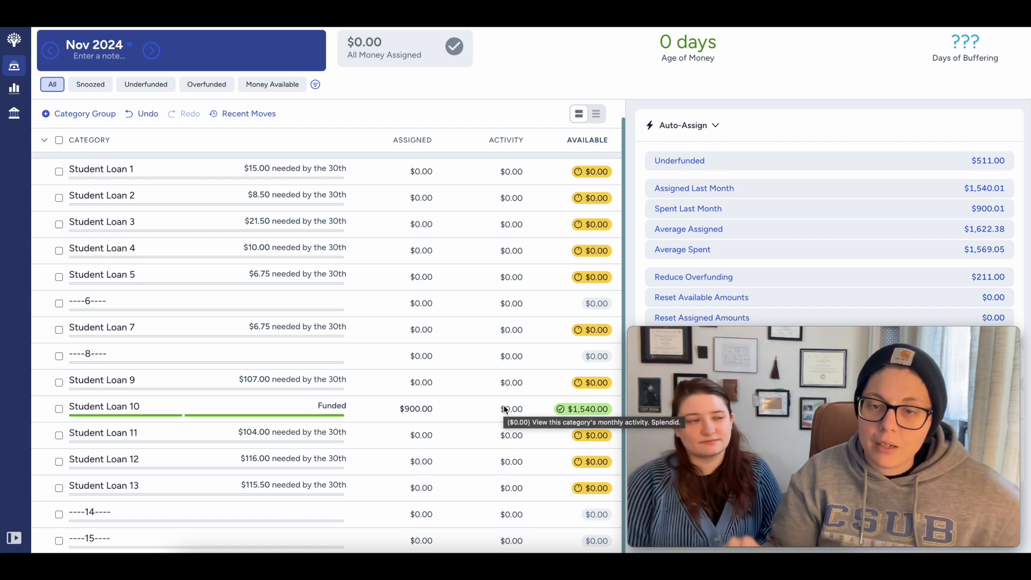
pyautogui.moveTo(32, 300); pyautogui.dragTo(179, 303)
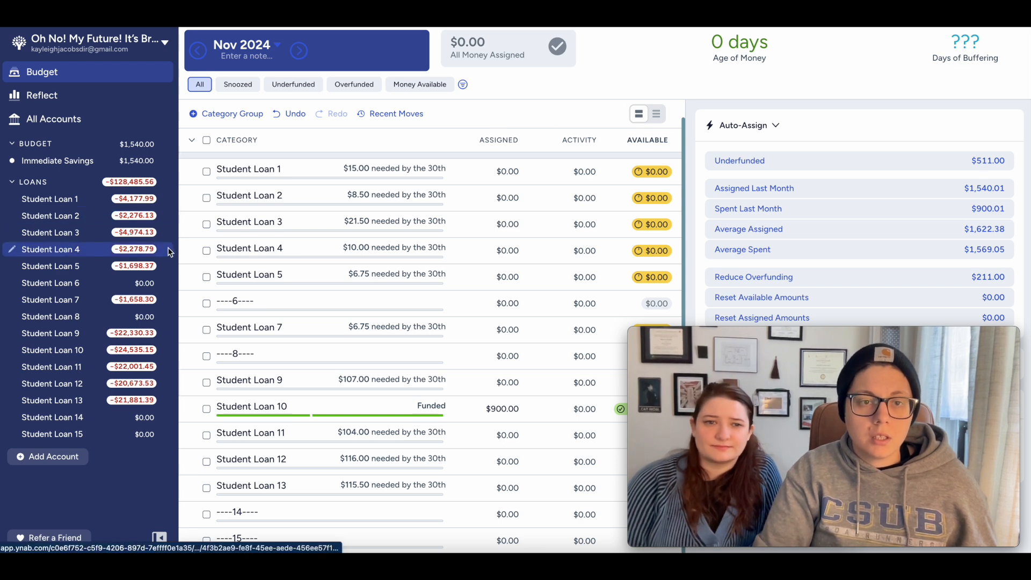
pyautogui.click(159, 537)
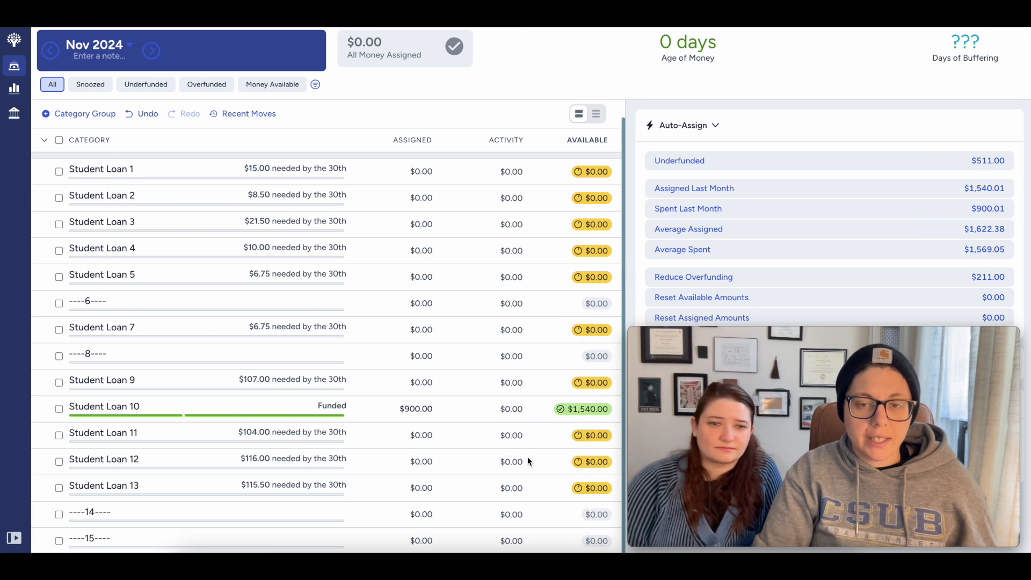